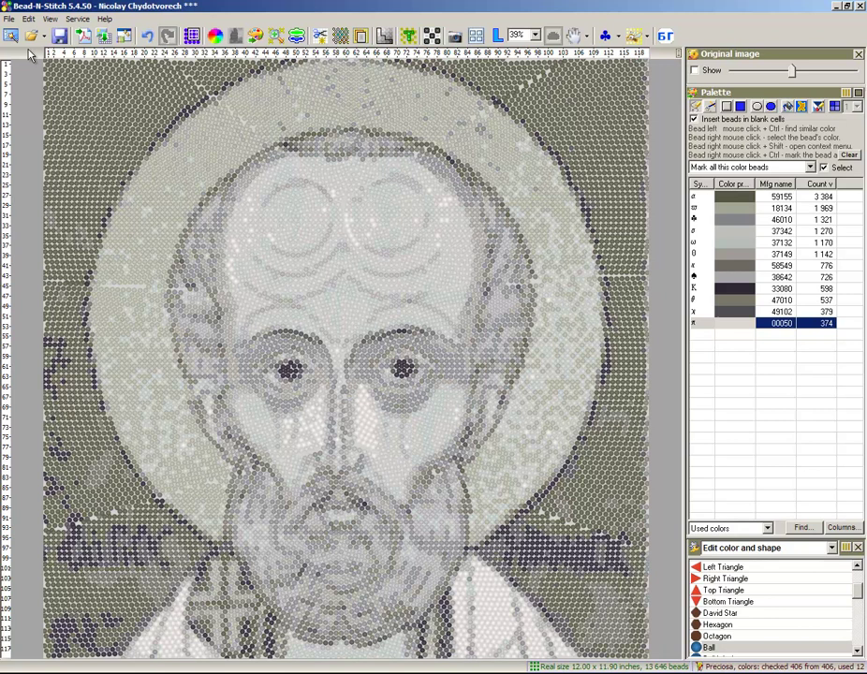
Step: Close the current design without saving its changes
left_click(8, 18)
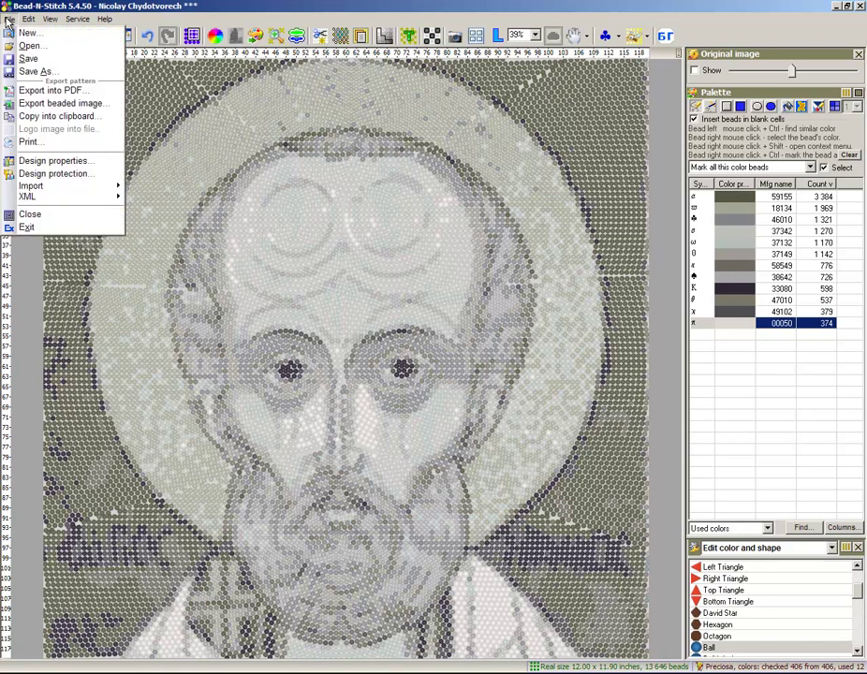
left_click(68, 215)
left_click(442, 360)
Step: Start a new design from the St. Nicholas icon image, Nicolay Chydotvorech.jpg
left_click(10, 34)
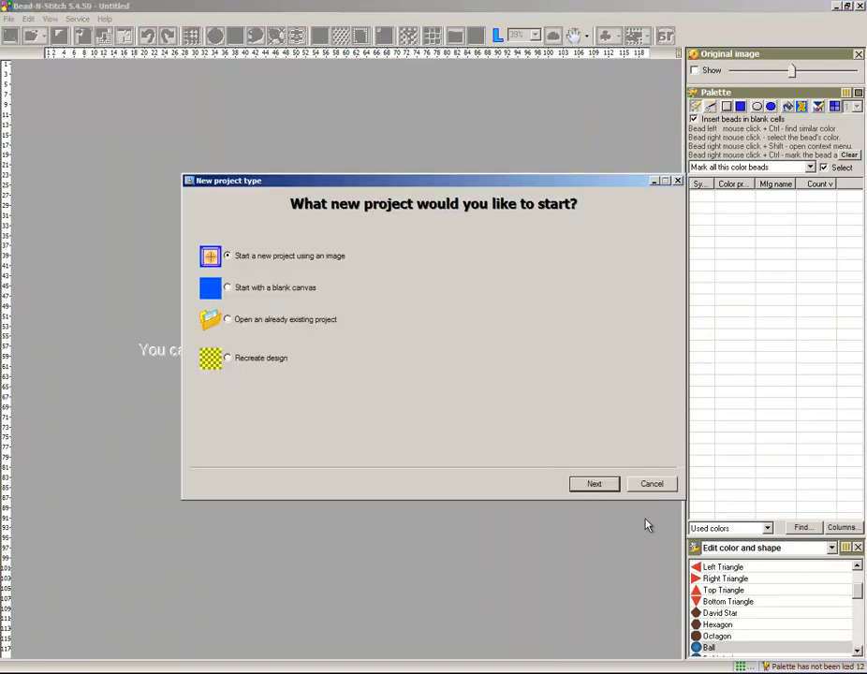
left_click(596, 486)
left_click(578, 436)
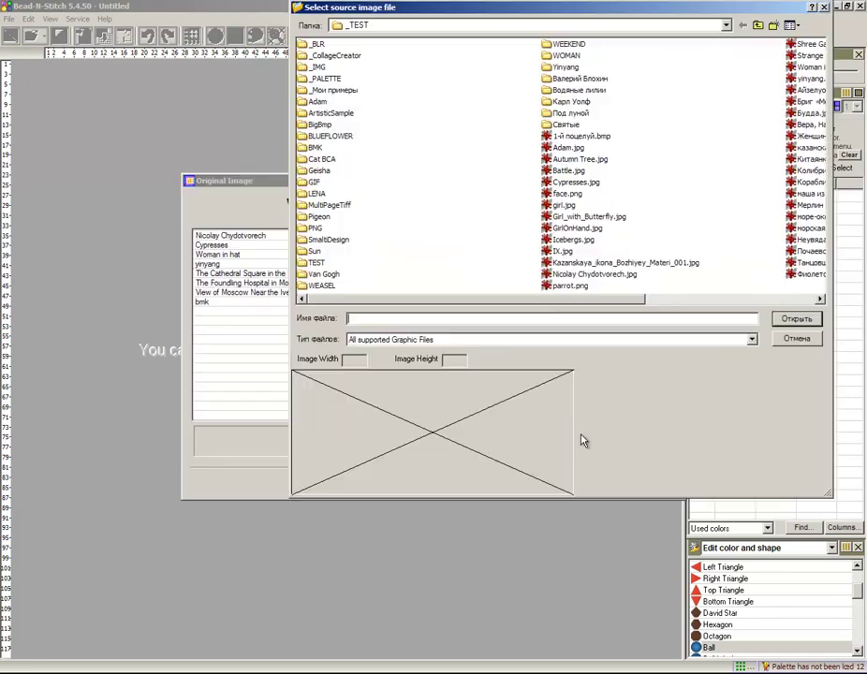
left_click(588, 274)
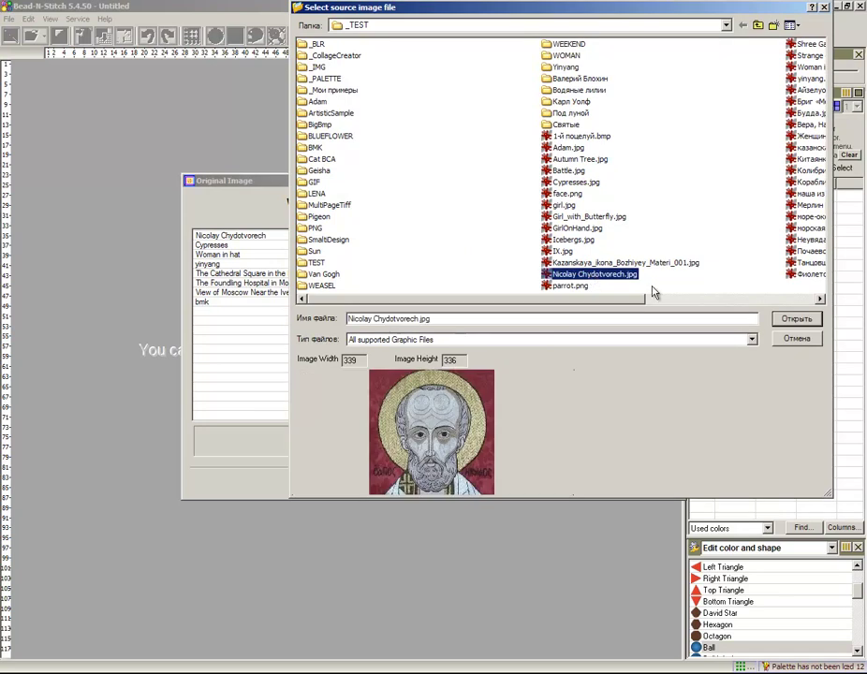
left_click(795, 320)
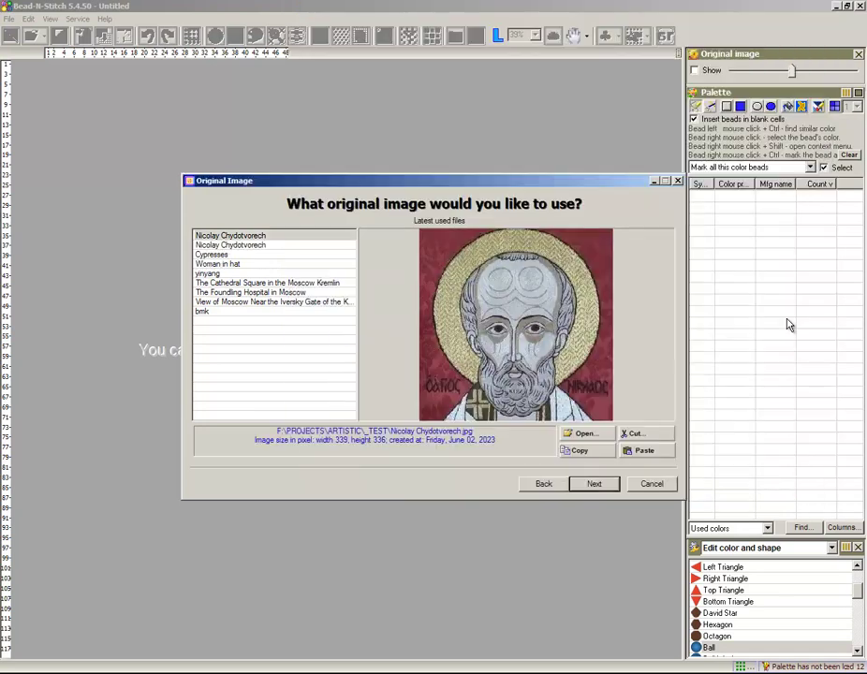
Step: Compare the Preciosa palettes, keep Preciosa 406 ticked, and continue to design parameters
left_click(596, 490)
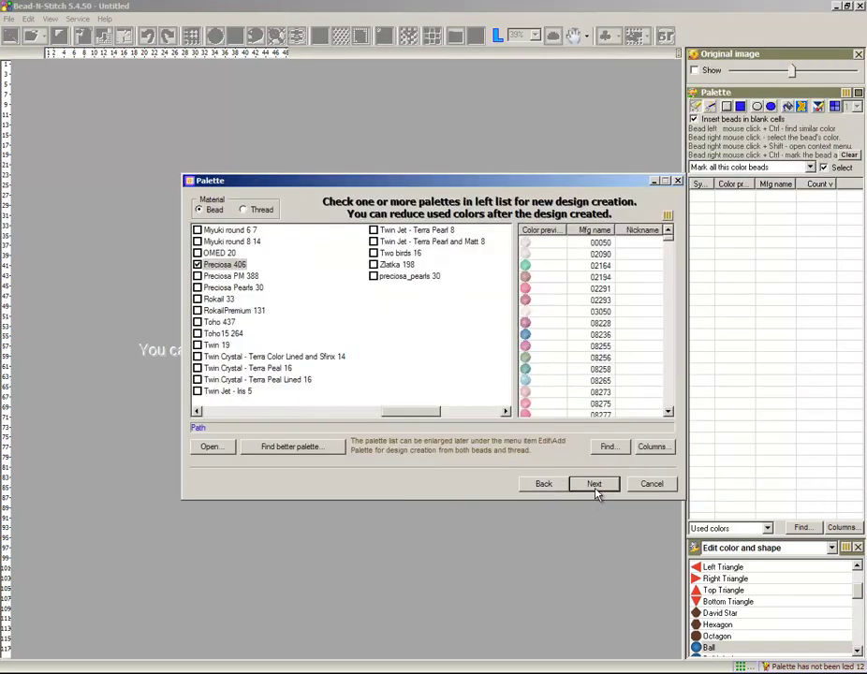
left_click(197, 265)
left_click(210, 277)
left_click(225, 287)
left_click(197, 265)
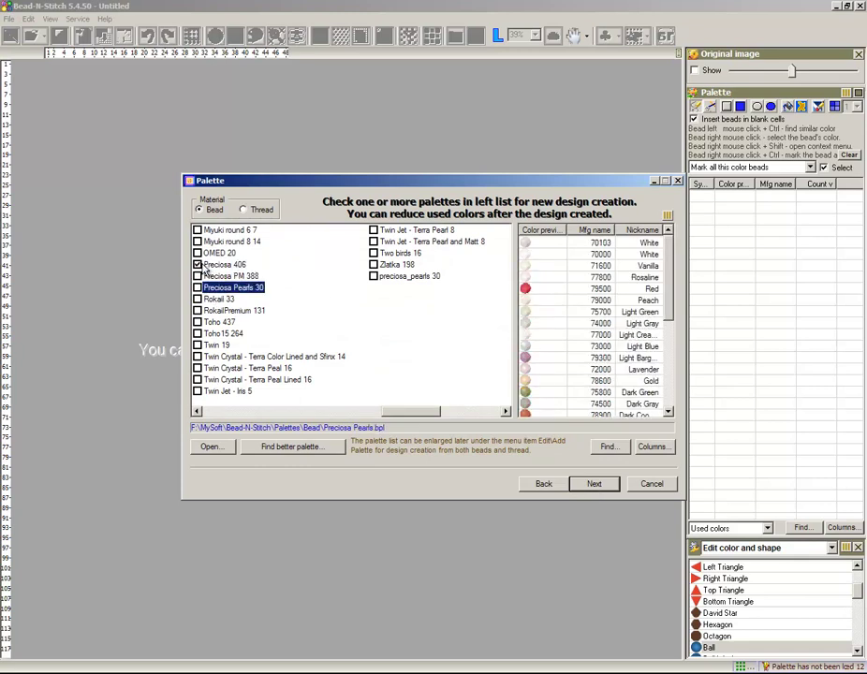
left_click(221, 266)
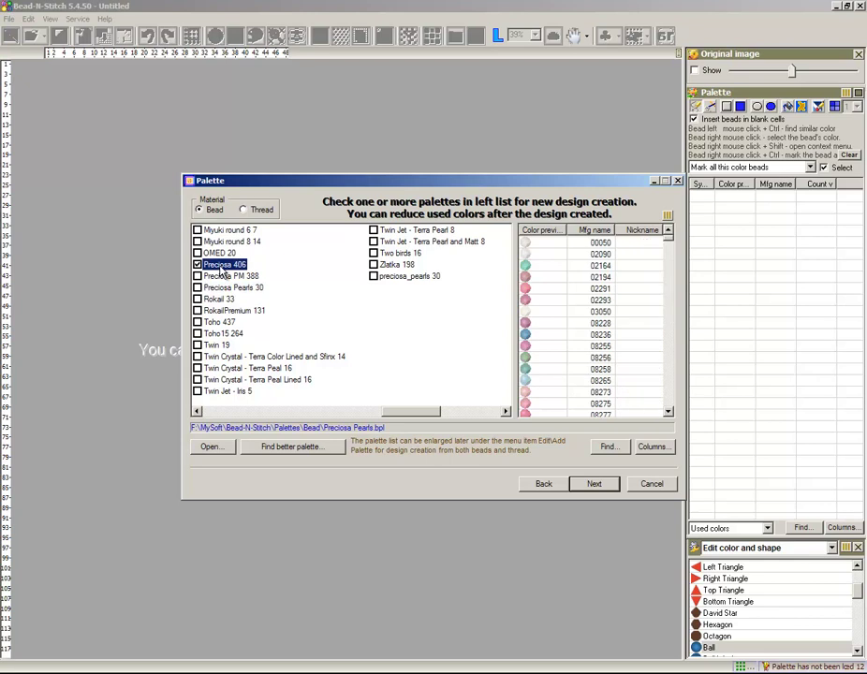
left_click(599, 487)
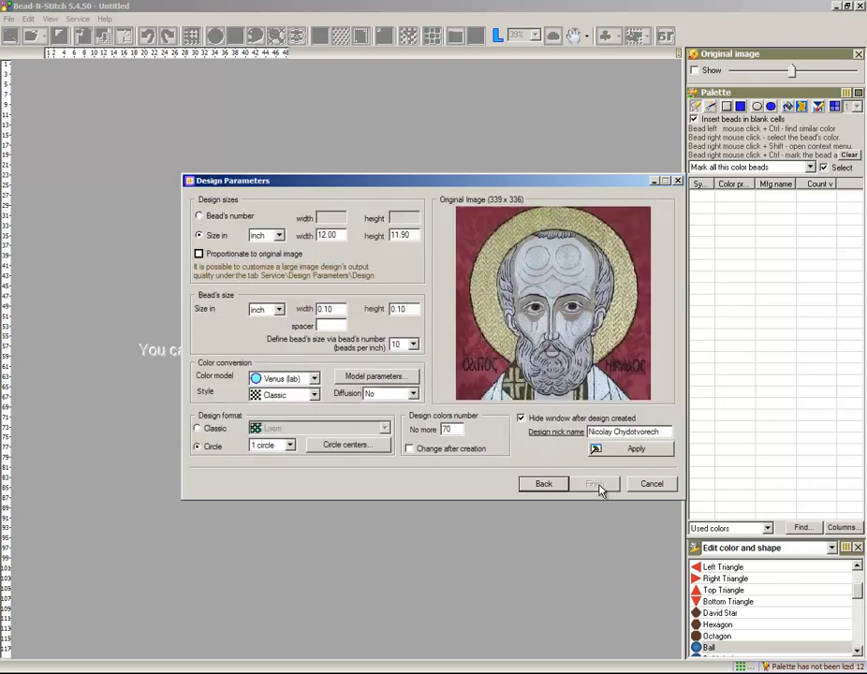
Step: Size the design to 120 beads wide, proportional to the image, at 10 beads per inch
left_click(413, 345)
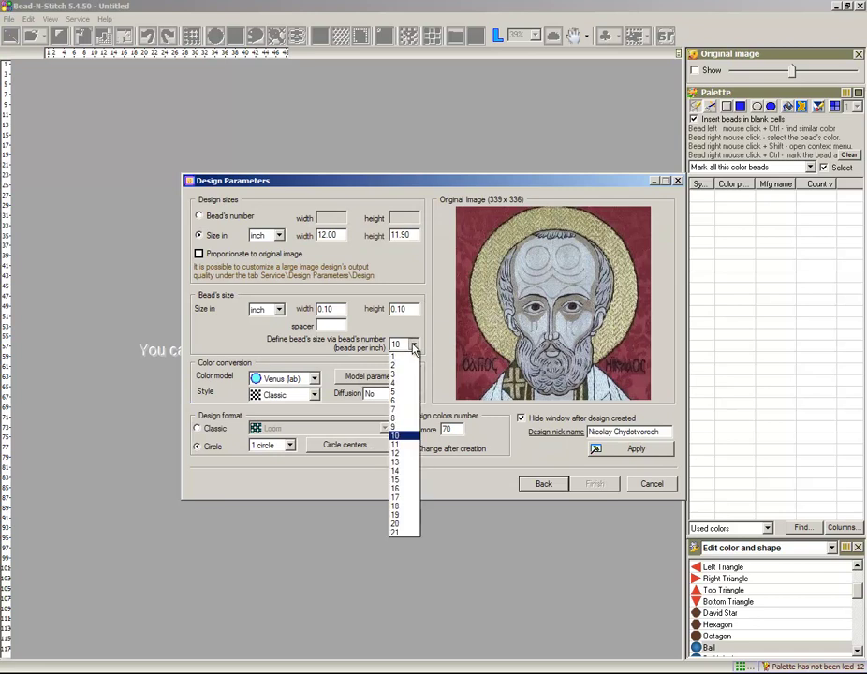
left_click(407, 437)
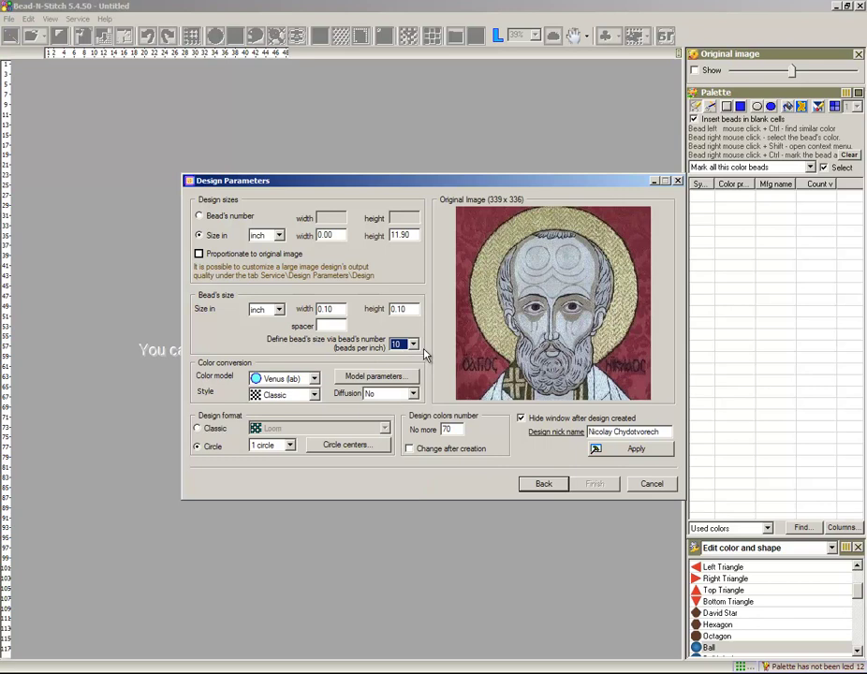
left_click(199, 217)
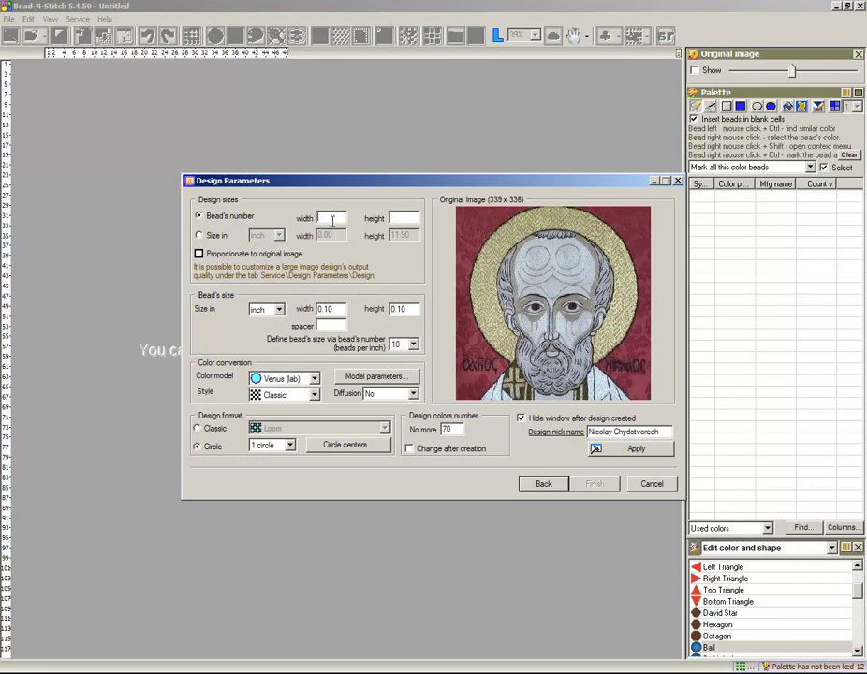
left_click(198, 254)
left_click(331, 217)
type("120")
left_click(444, 430)
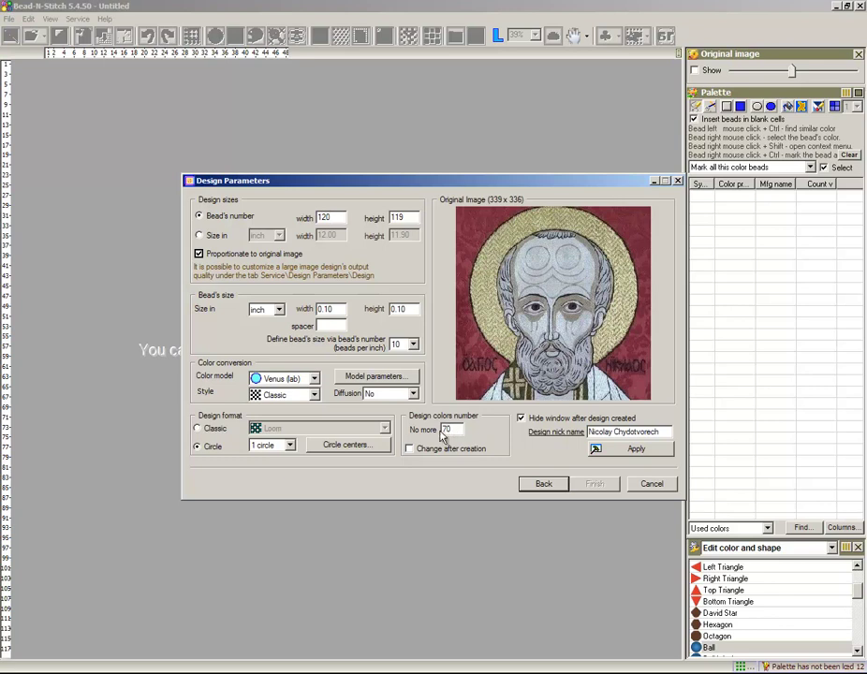
Step: Choose a 6-circle format and create the design
left_click(291, 447)
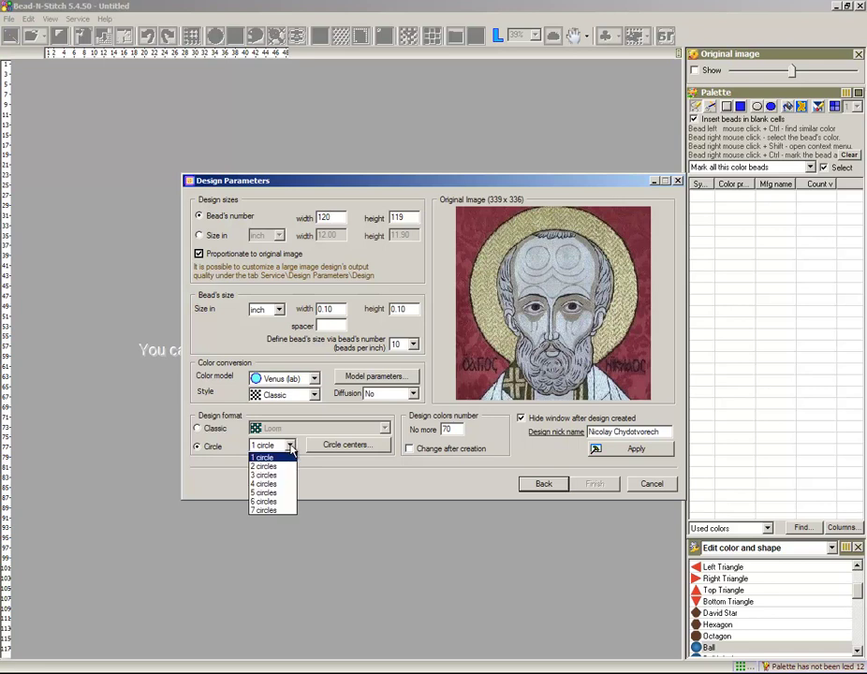
left_click(270, 503)
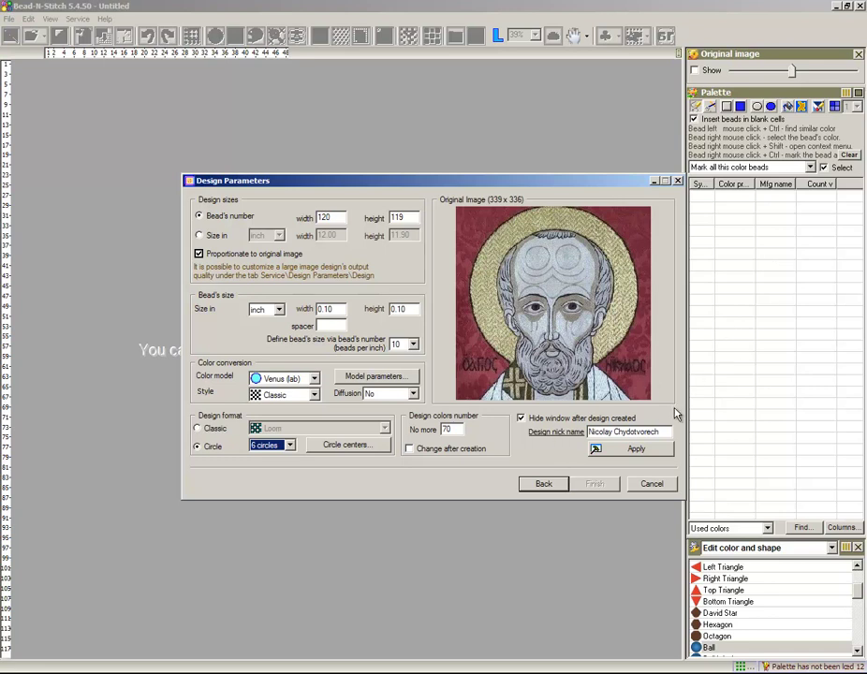
left_click(636, 449)
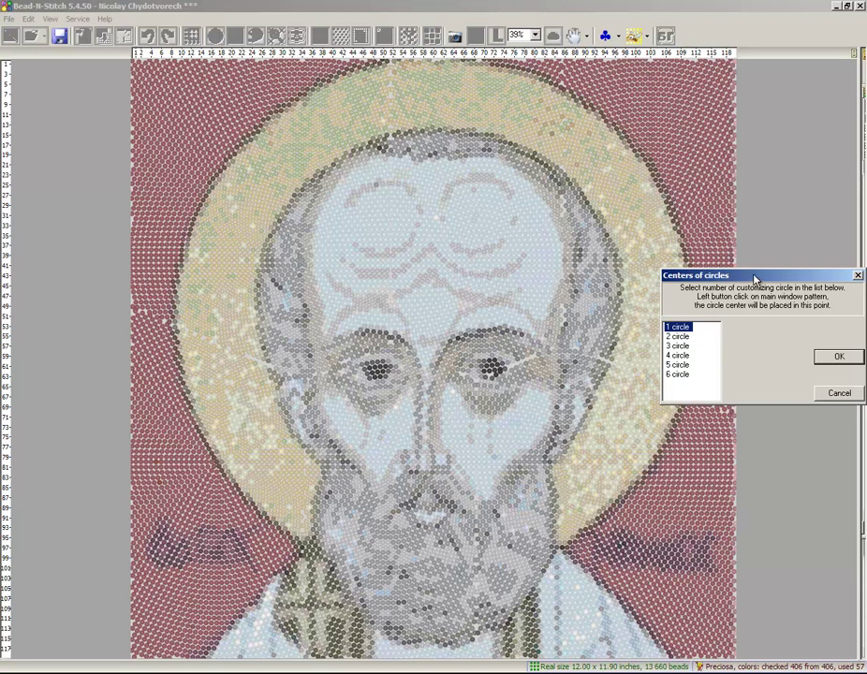
Step: Place circle 1's centre on the pattern and circle 2's centre on the saint's forehead
left_click_drag(768, 279, 739, 435)
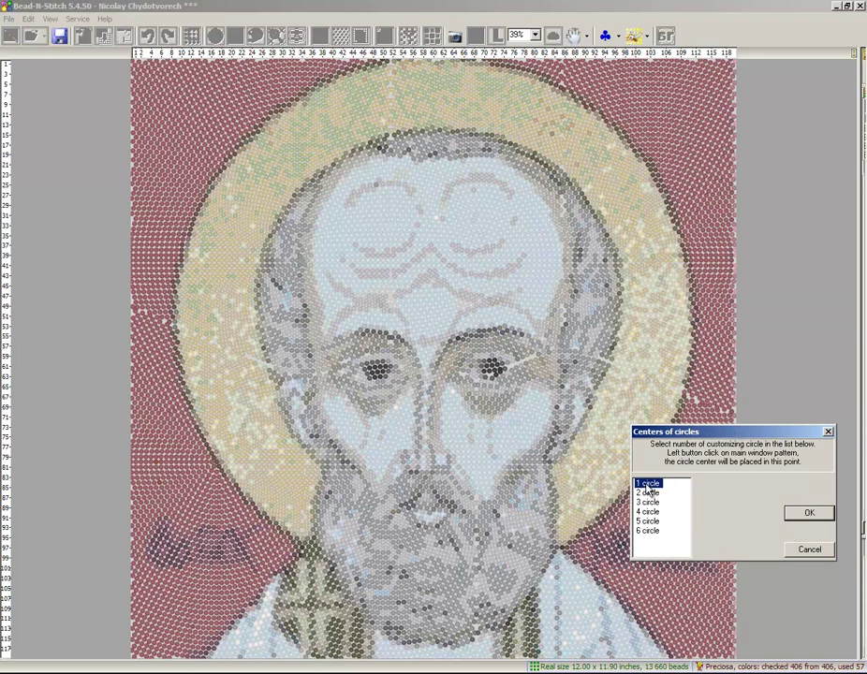
left_click(384, 223)
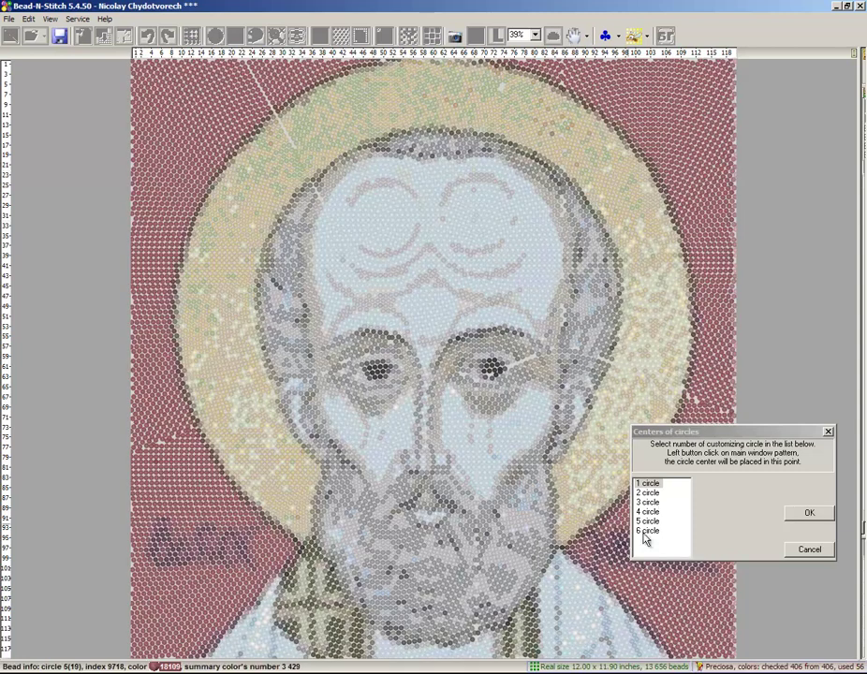
left_click(648, 492)
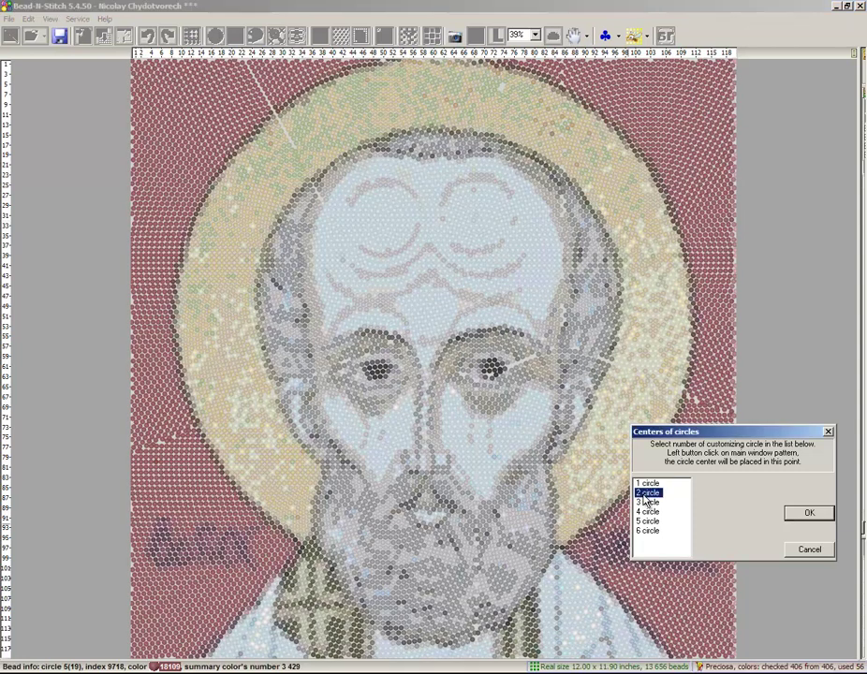
left_click(480, 223)
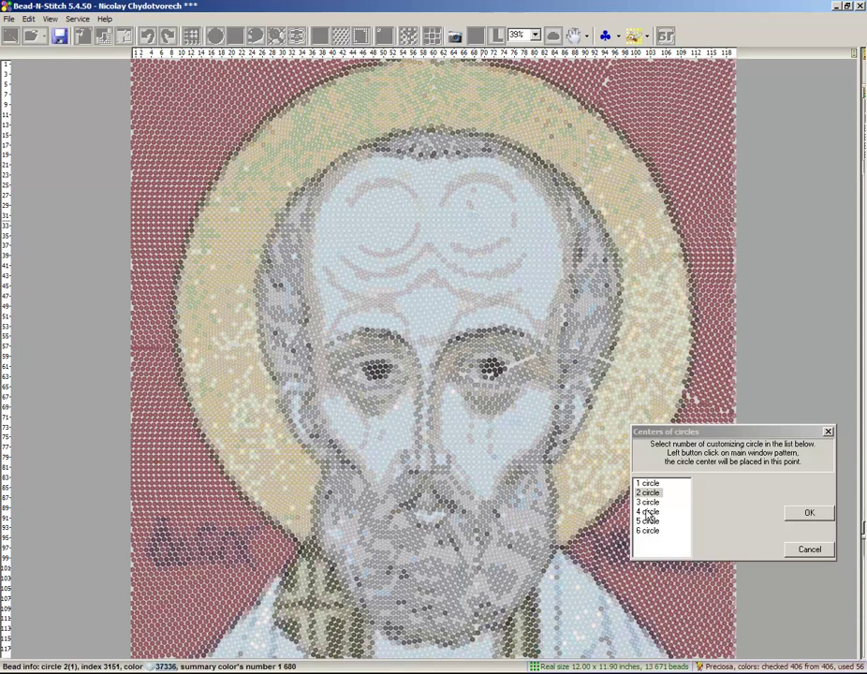
Step: Centre circles 3–6 on the left eye, right eye, beard and halo top, then confirm
left_click(649, 502)
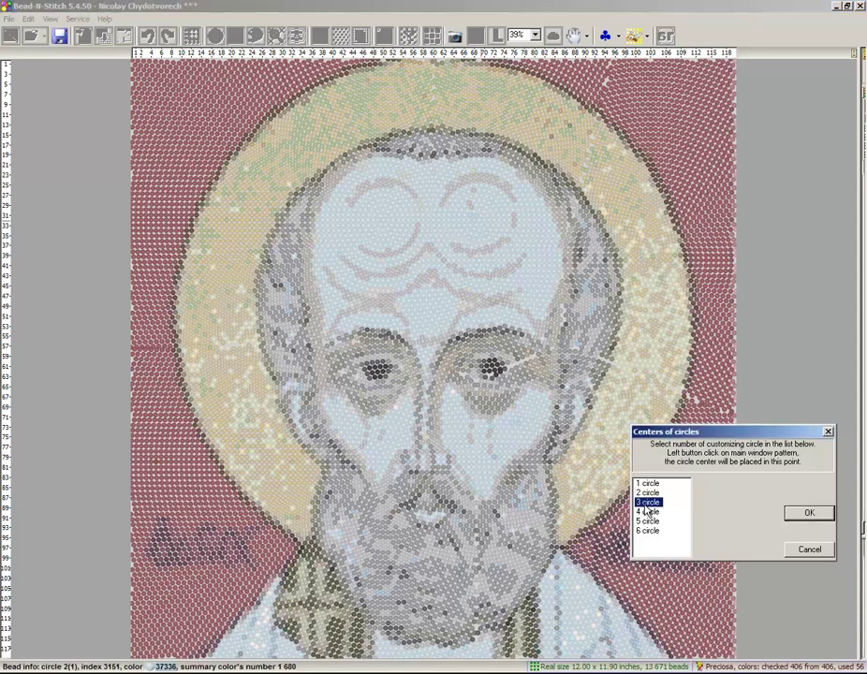
left_click(376, 370)
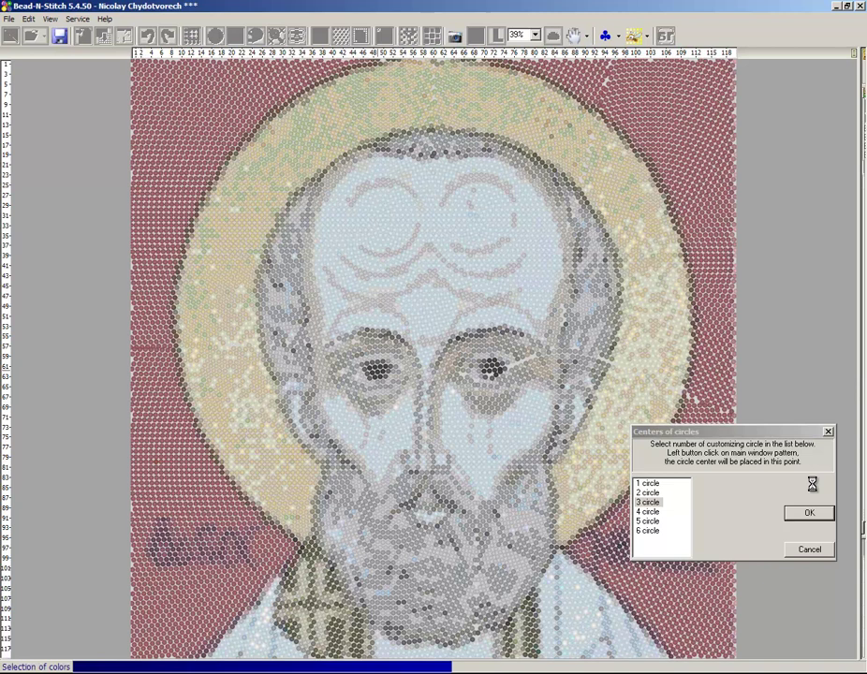
left_click(649, 512)
left_click(492, 370)
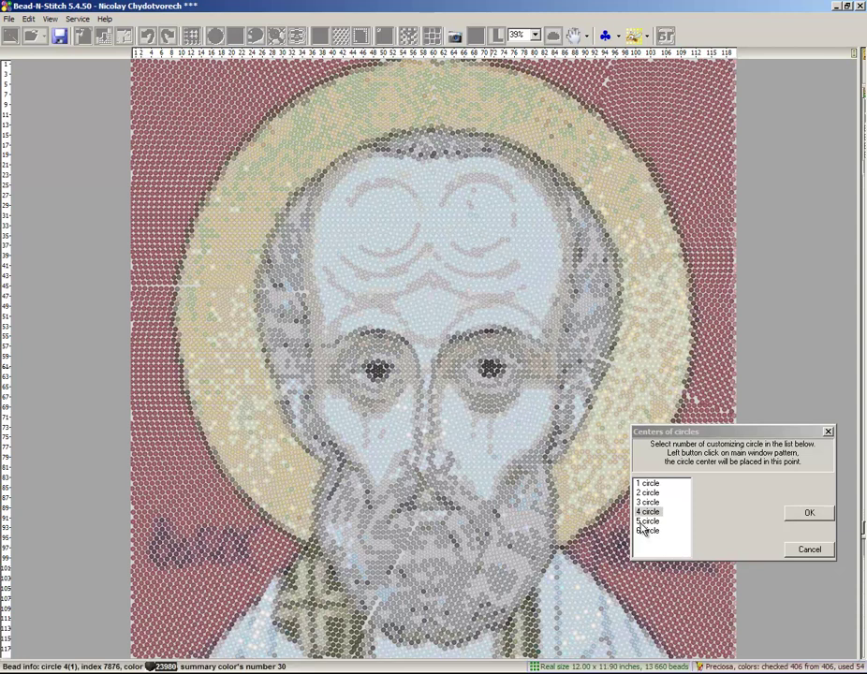
left_click(646, 521)
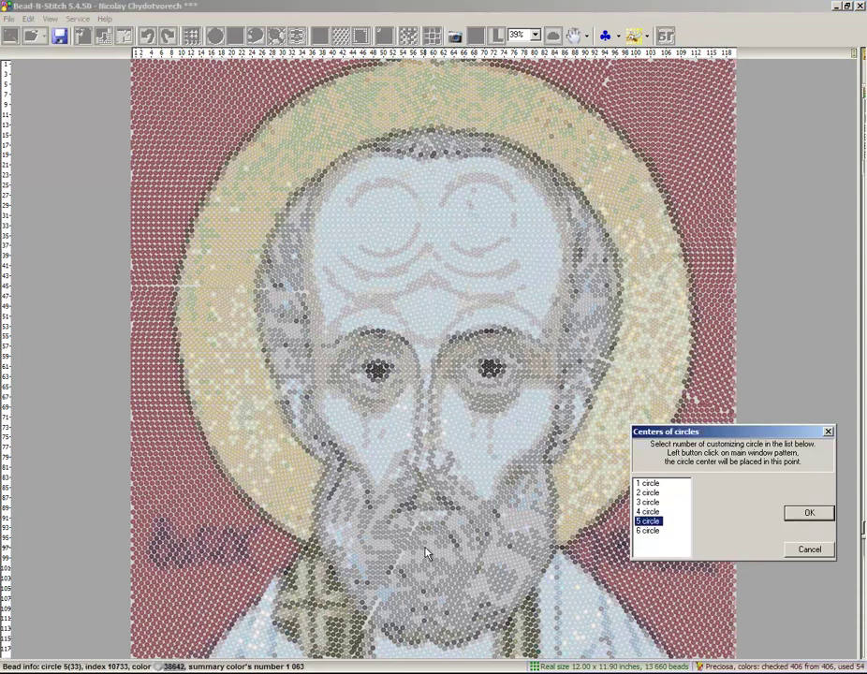
left_click(426, 515)
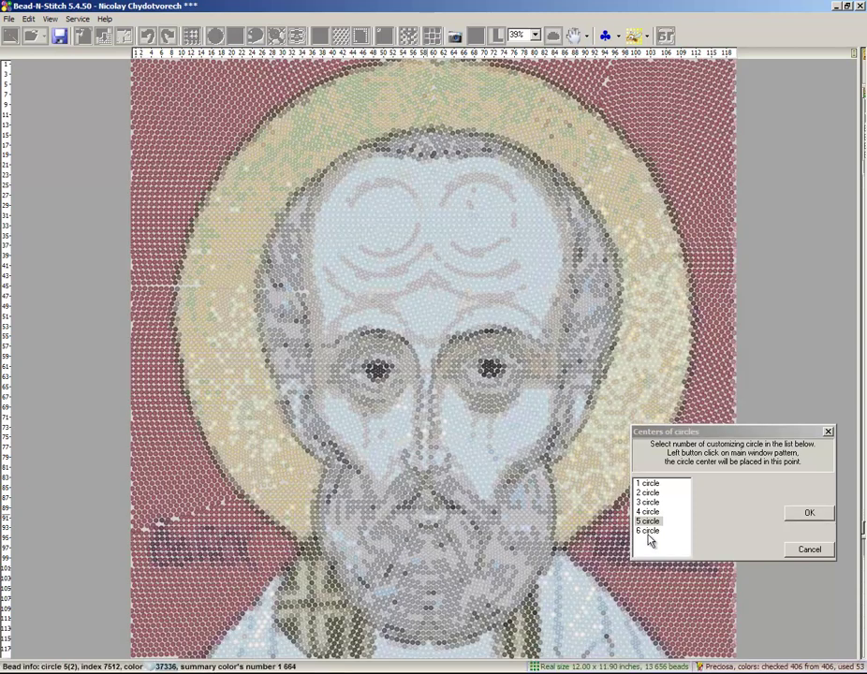
left_click(648, 531)
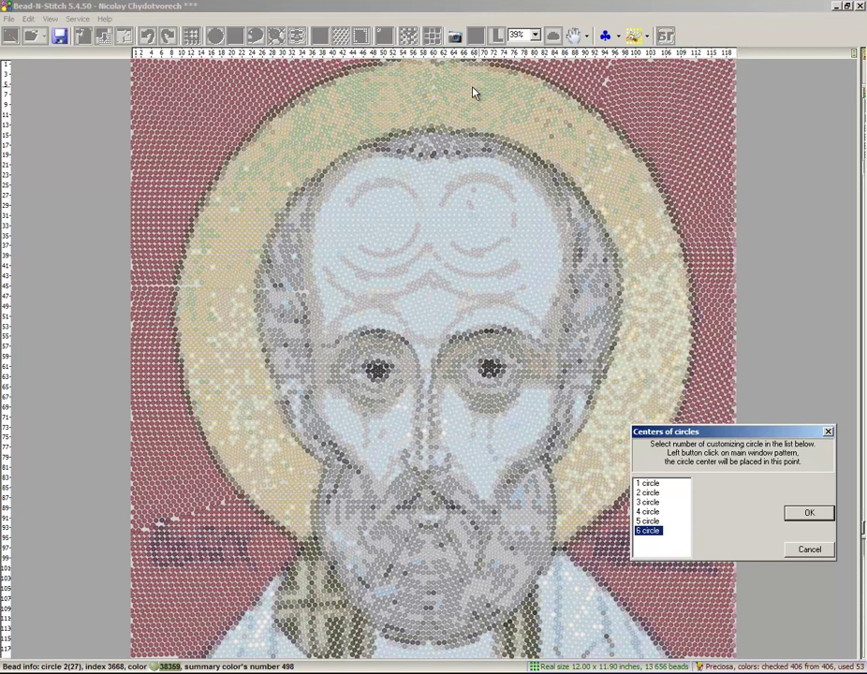
left_click(435, 86)
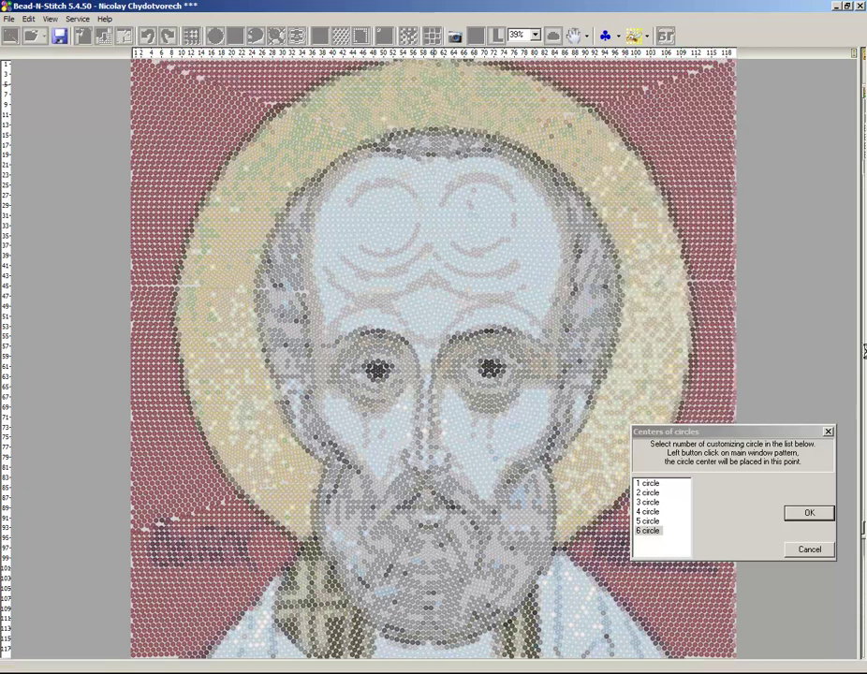
left_click(820, 516)
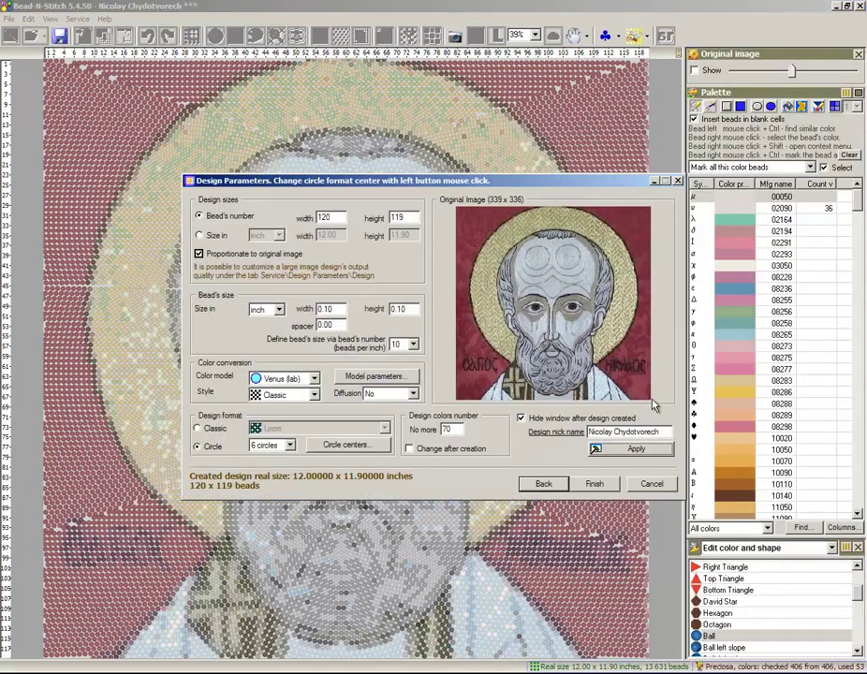
Step: Finish the design, list used colours by descending bead count, and show the original image between beads
left_click(601, 486)
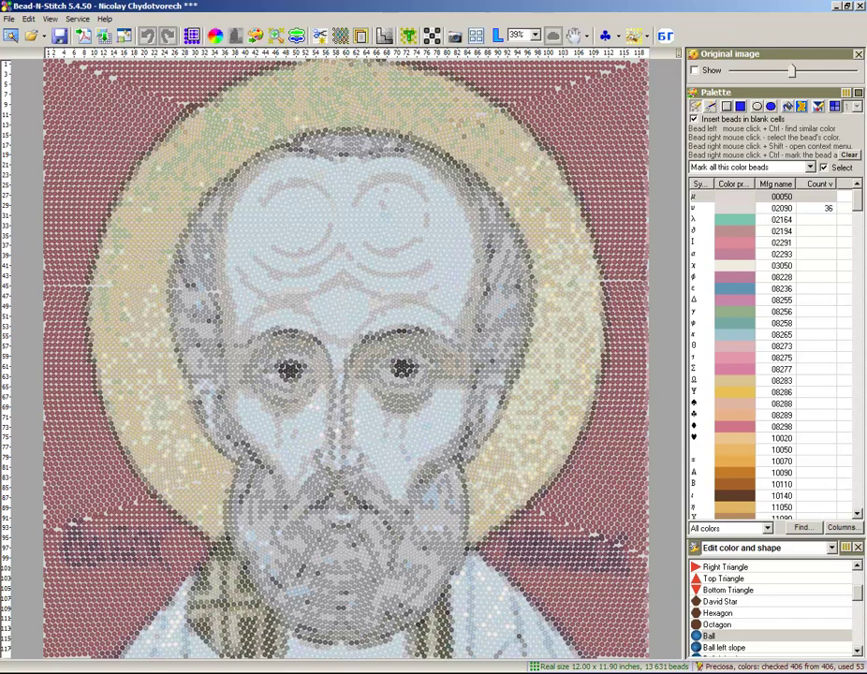
left_click(768, 530)
left_click(726, 538)
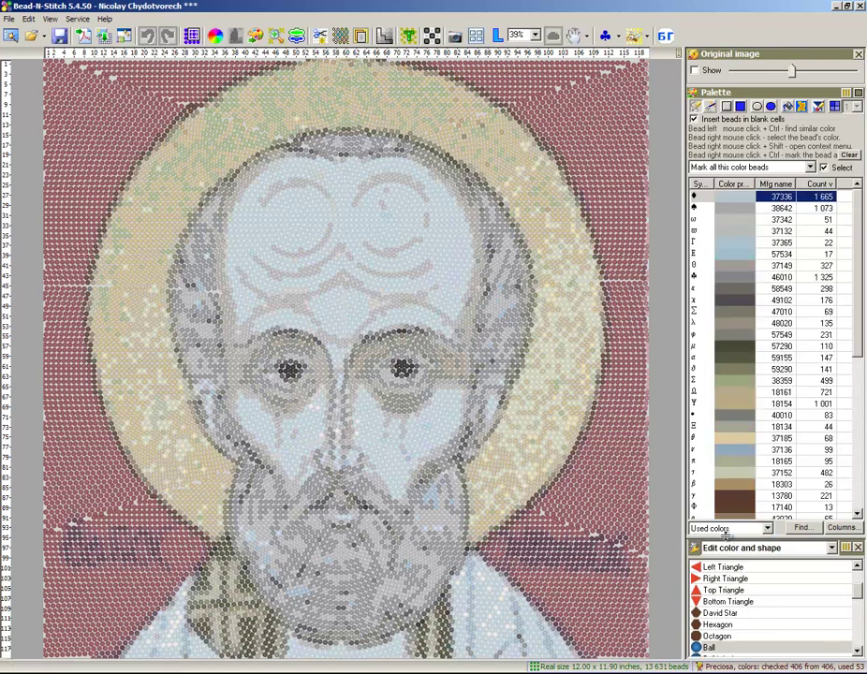
left_click(821, 184)
left_click(821, 183)
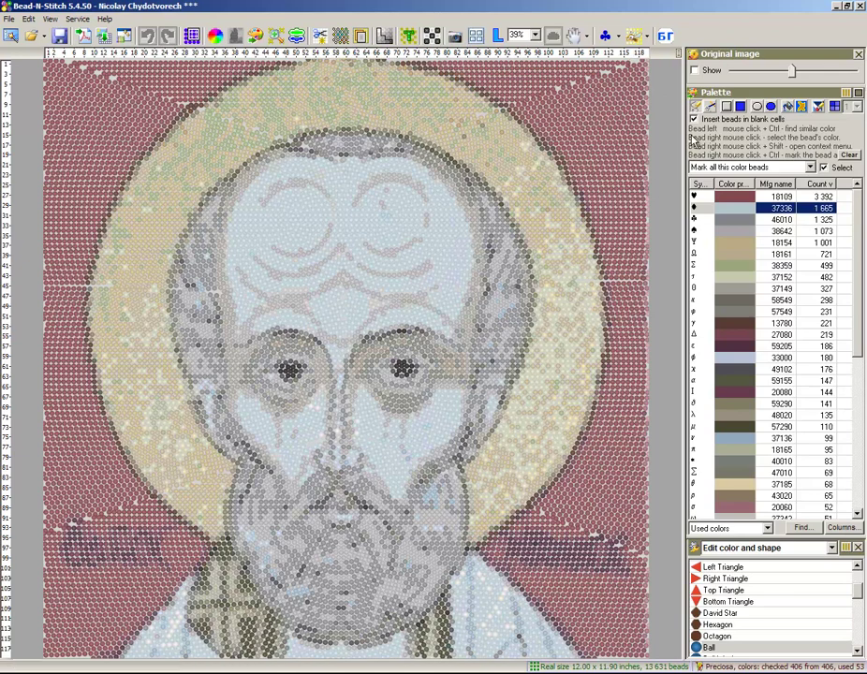
left_click(637, 36)
left_click(646, 74)
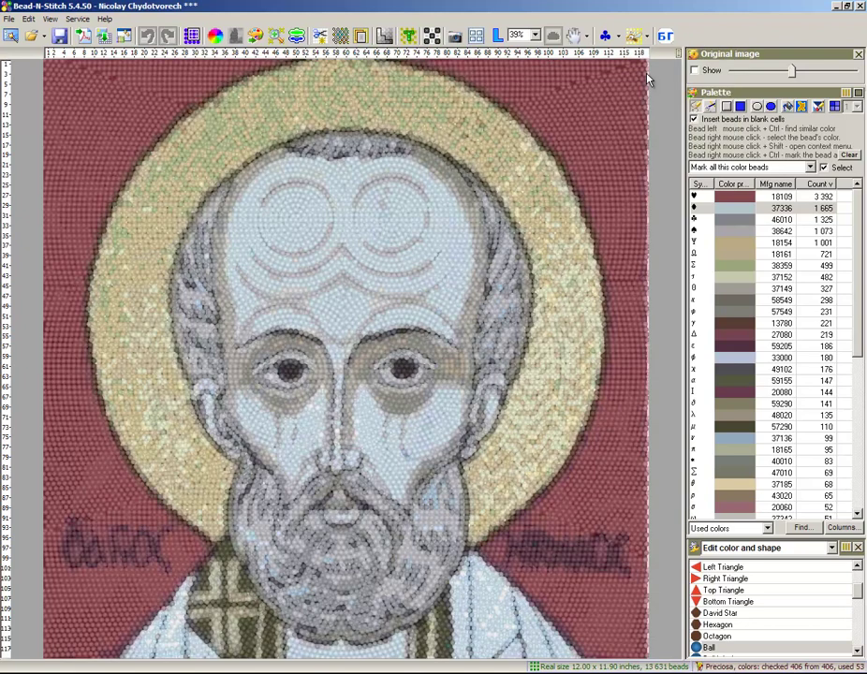
Step: Toggle bead contours on and off, then show the background colour between beads
left_click(49, 19)
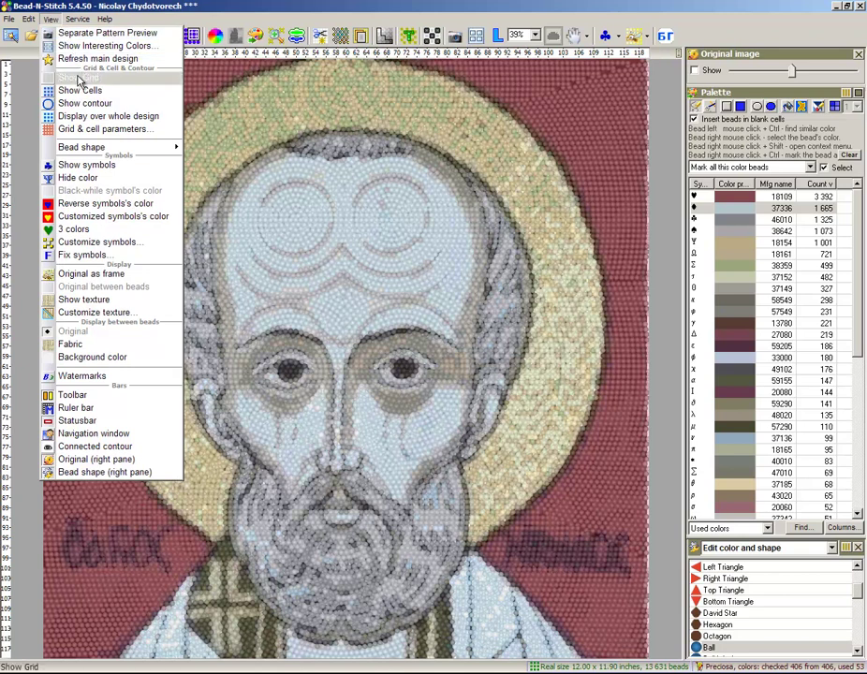
left_click(80, 104)
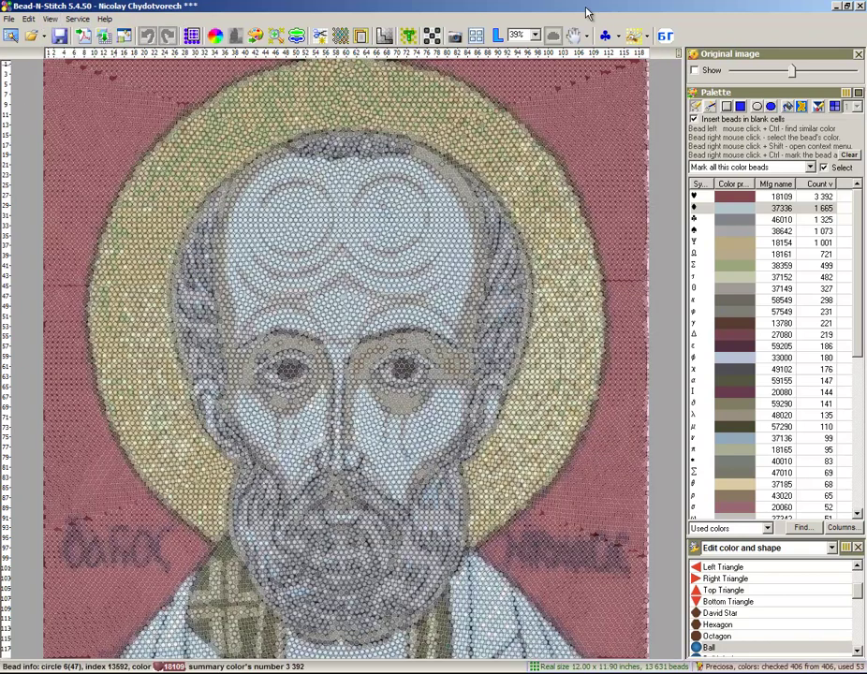
left_click(45, 20)
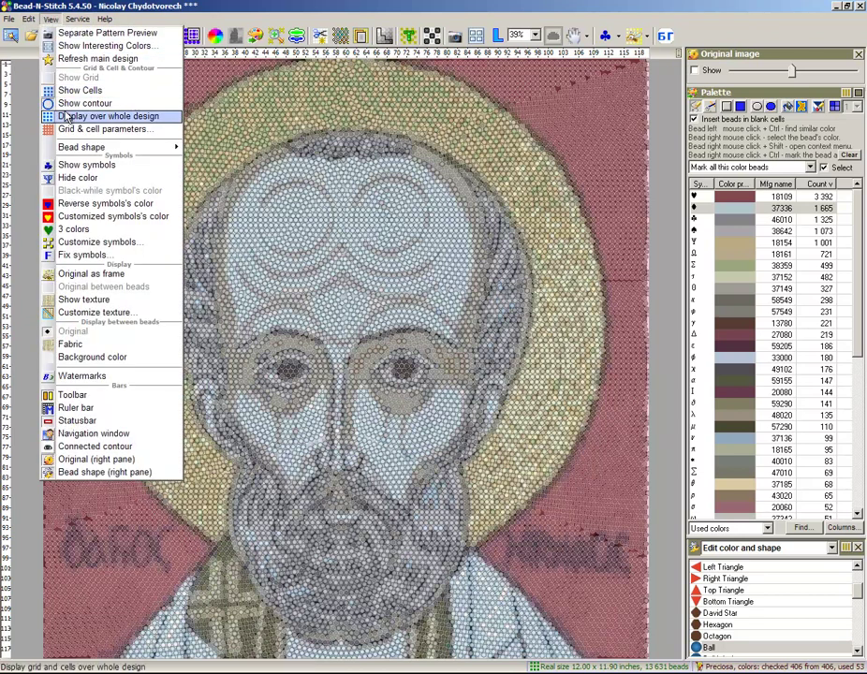
left_click(126, 104)
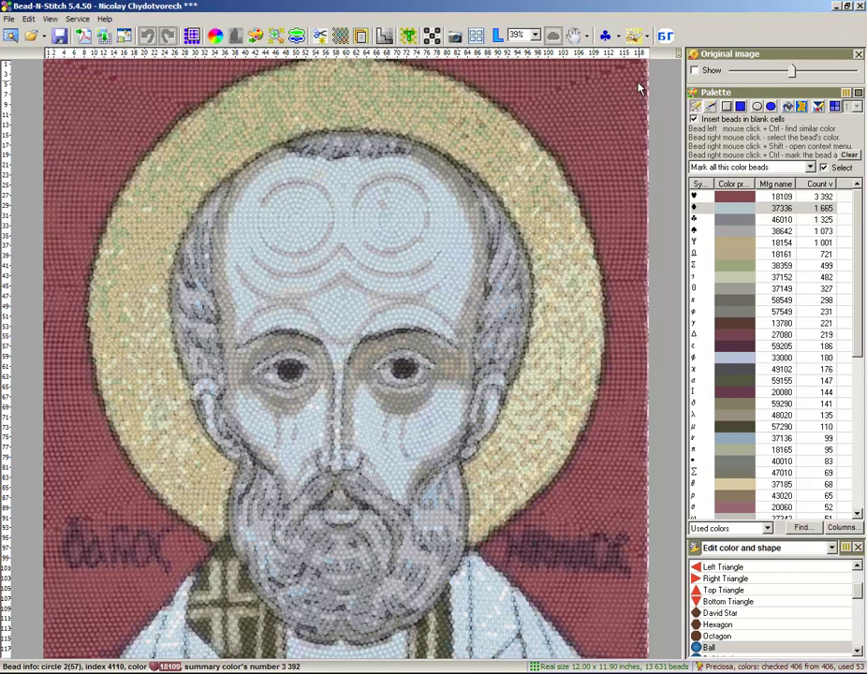
left_click(645, 37)
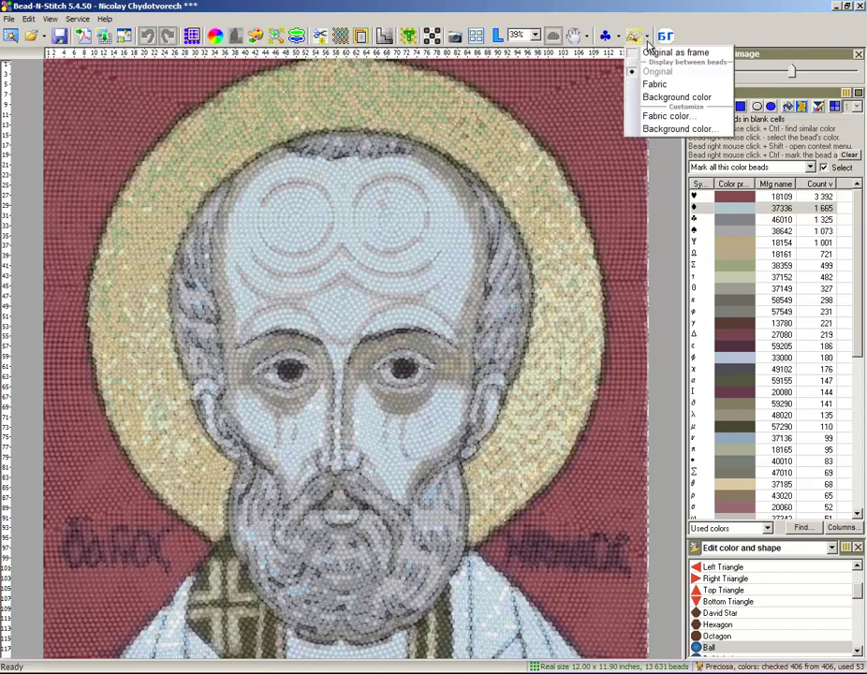
left_click(657, 97)
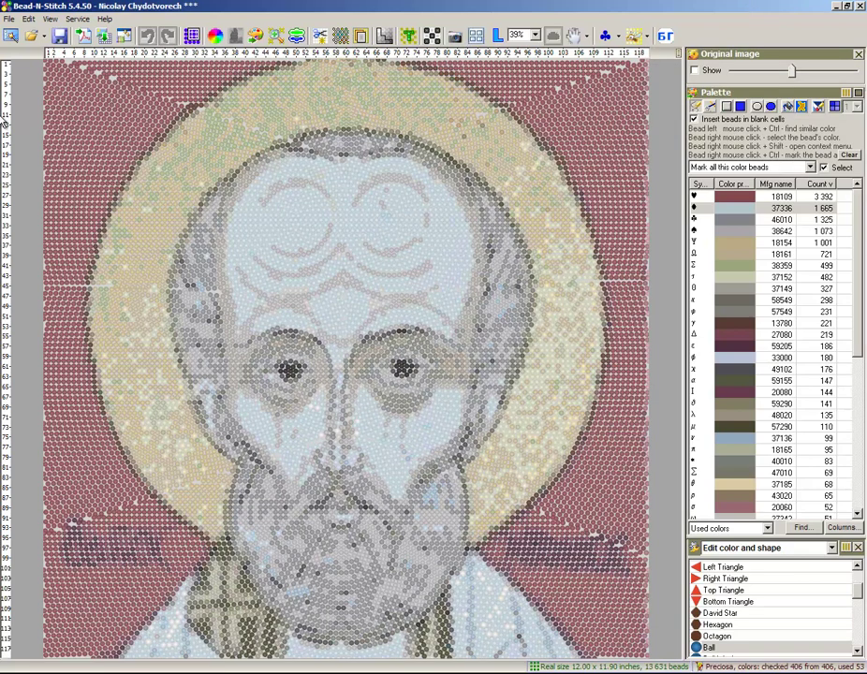
Step: Create a grey palette for the design with maximum grey hue deviation 100
left_click(30, 19)
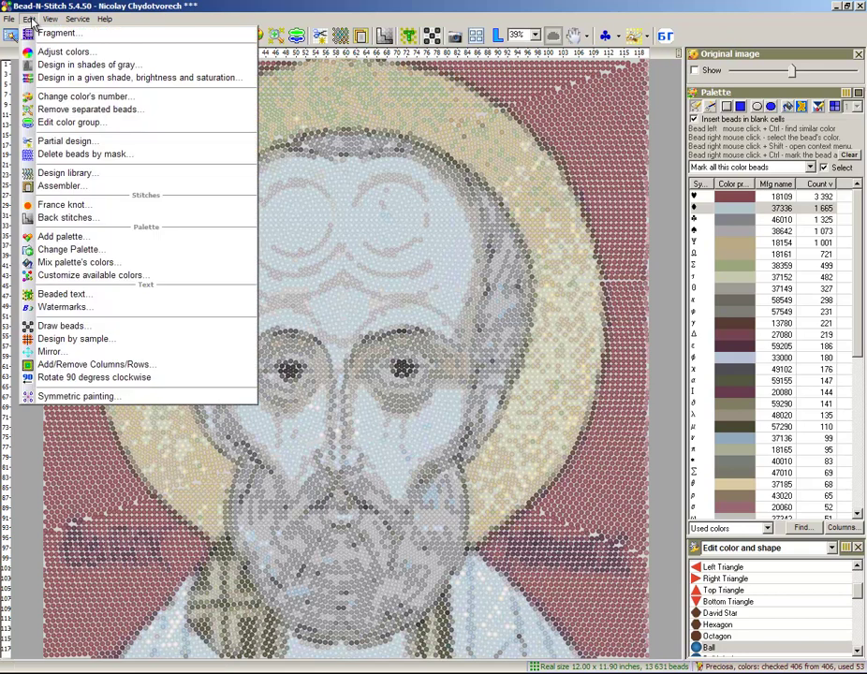
left_click(69, 66)
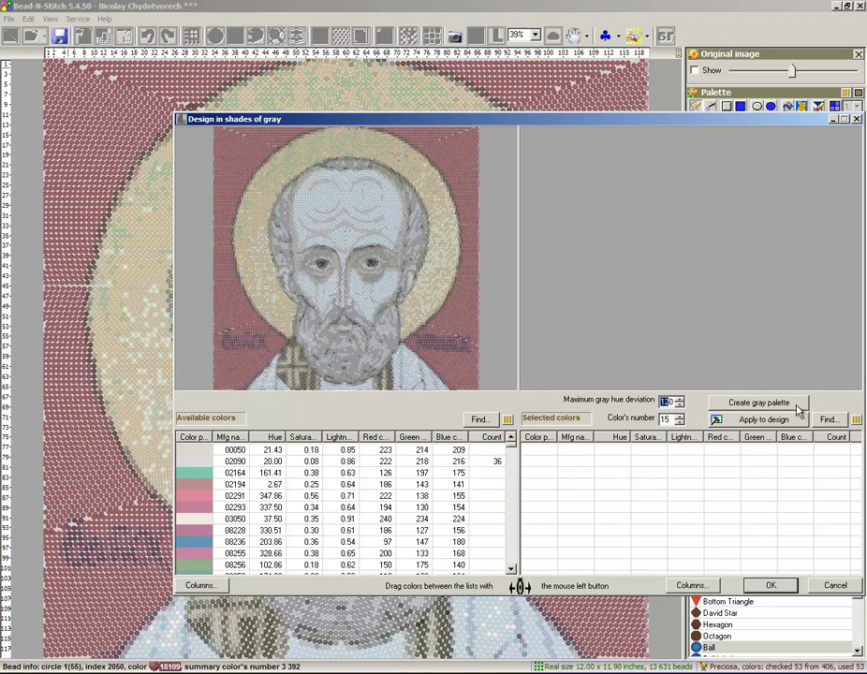
left_click(758, 409)
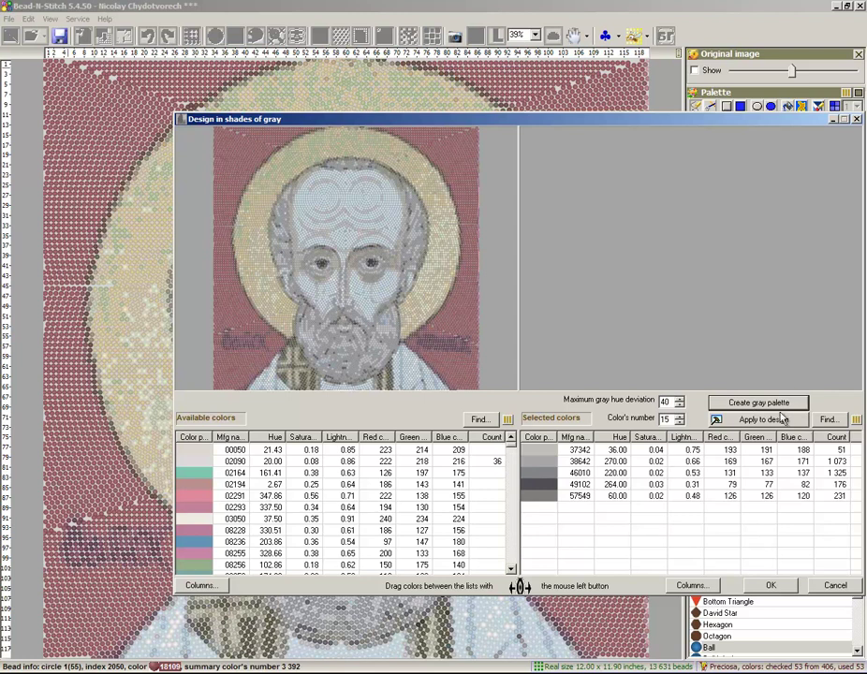
double_click(665, 400)
type("70")
left_click(778, 407)
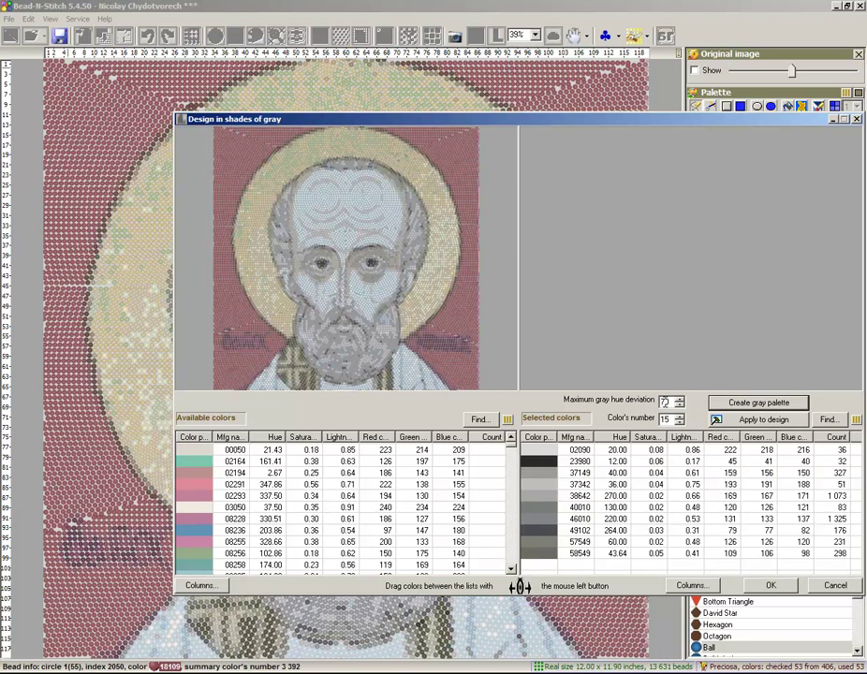
type("100")
left_click(757, 405)
Step: Apply the 15-shade grey palette to the design and accept it
scroll(860, 487, "down", 2)
scroll(856, 433, "up", 2)
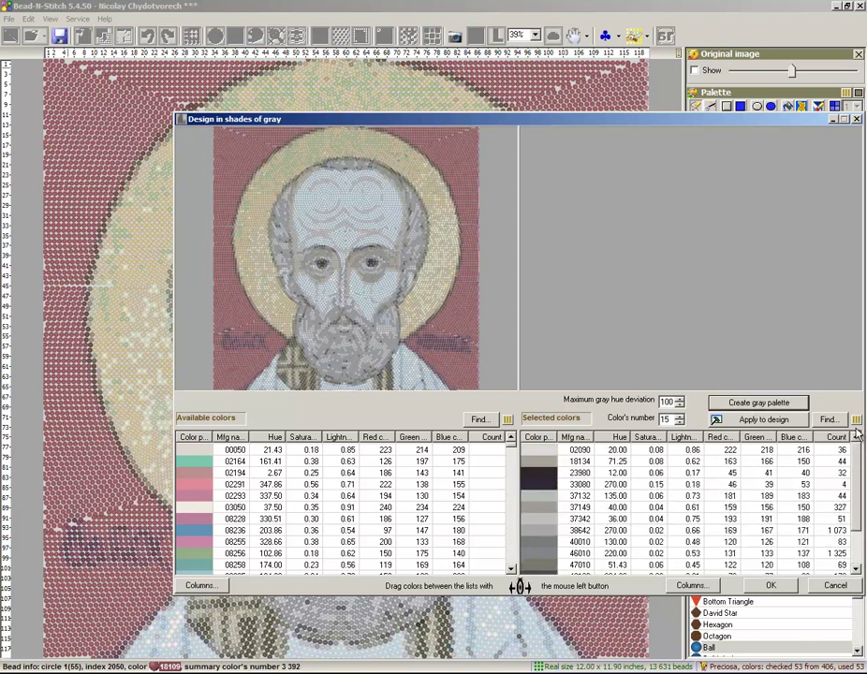
left_click(749, 424)
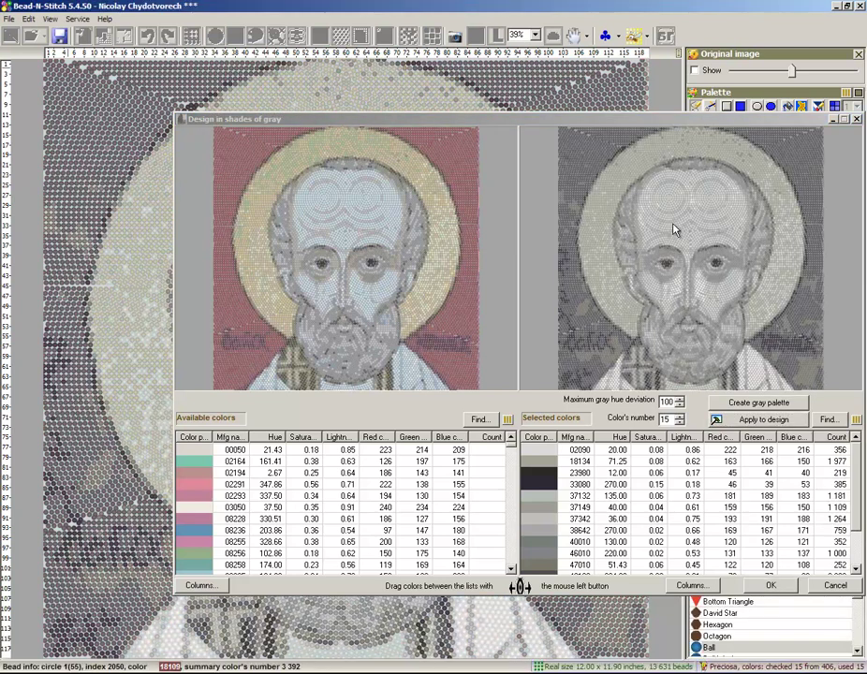
left_click(771, 587)
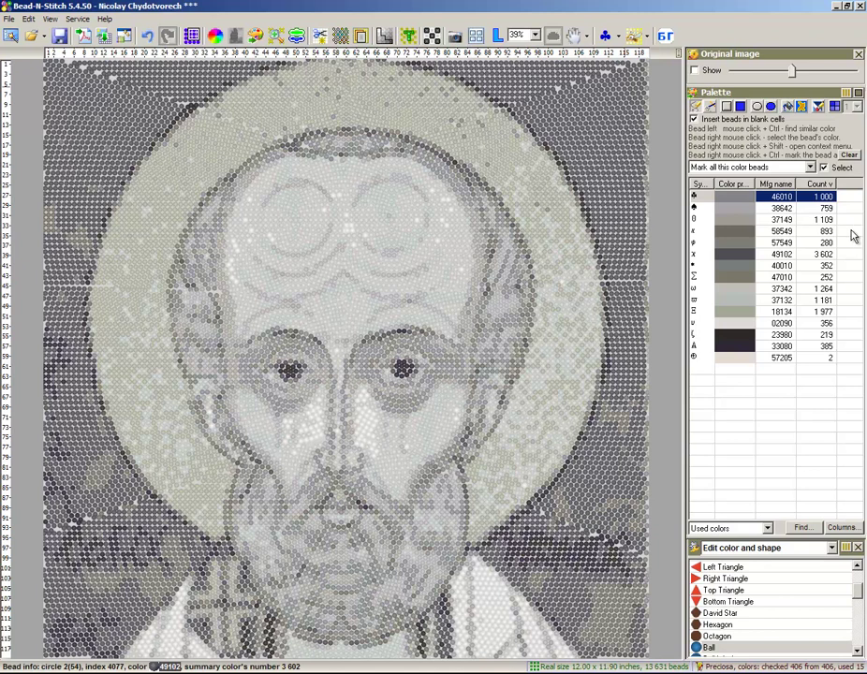
Step: Check the pattern properties, then export the image into the root of drive F:
left_click(125, 37)
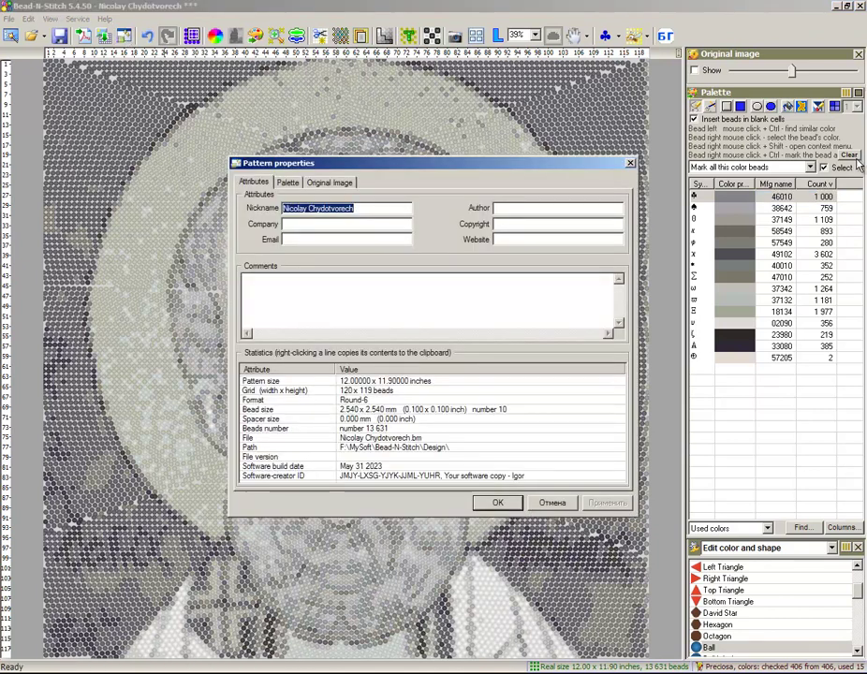
key("Escape")
left_click(103, 37)
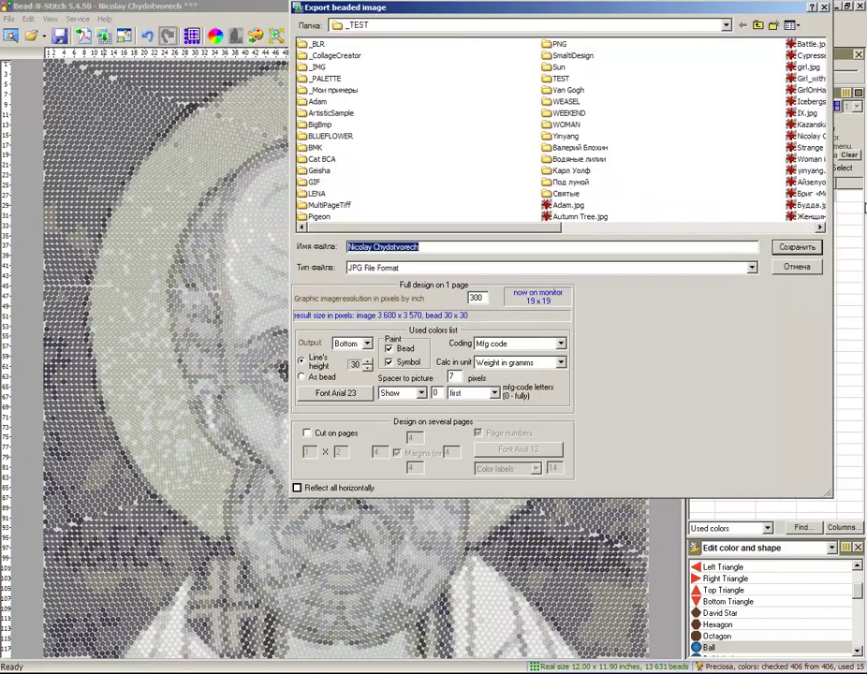
left_click(726, 27)
scroll(507, 82, "up", 1)
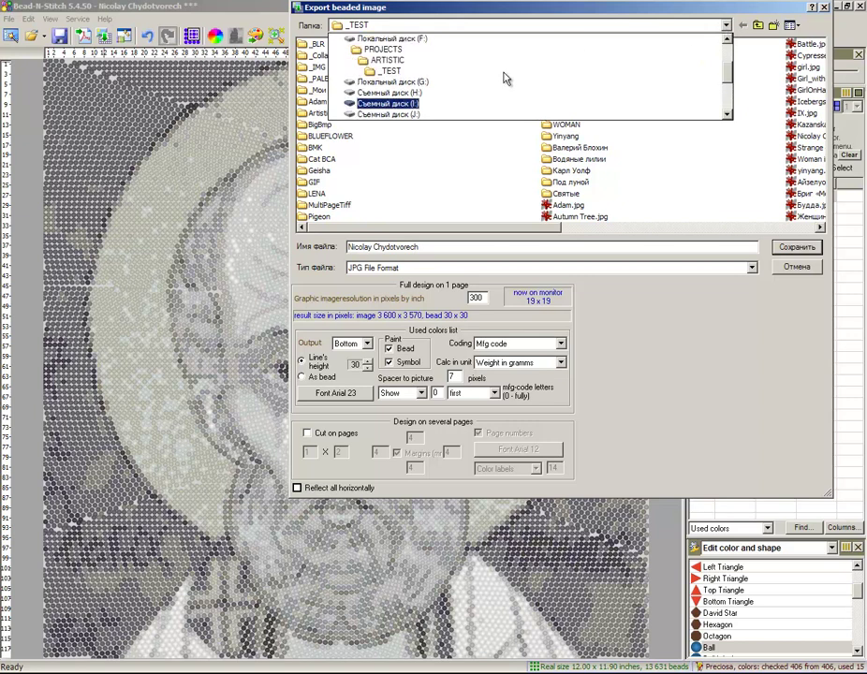
left_click(410, 39)
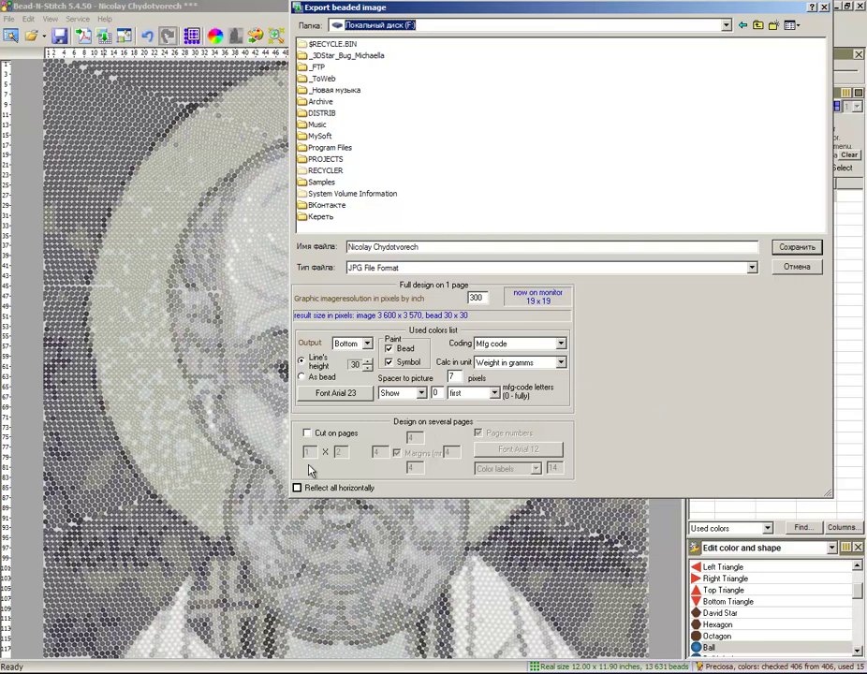
Step: Set the export resolution to 200, list amounts by bead number, and save the JPG
double_click(474, 298)
type("200")
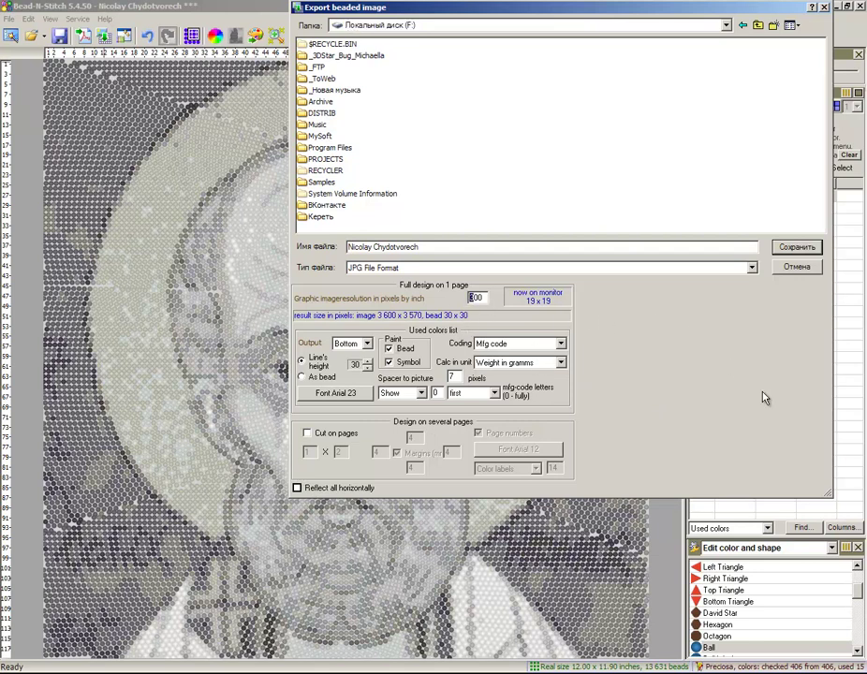
left_click(562, 363)
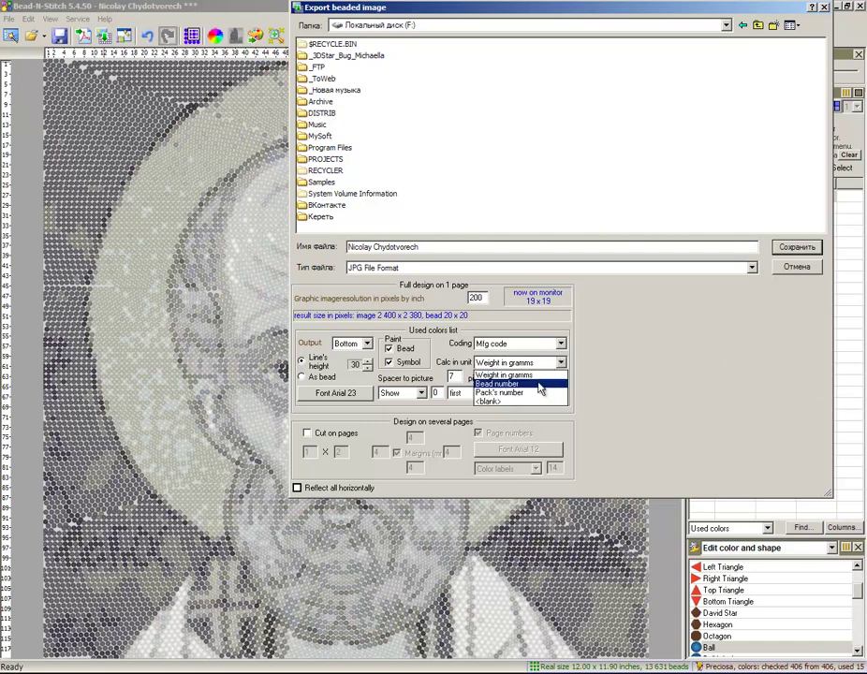
left_click(529, 384)
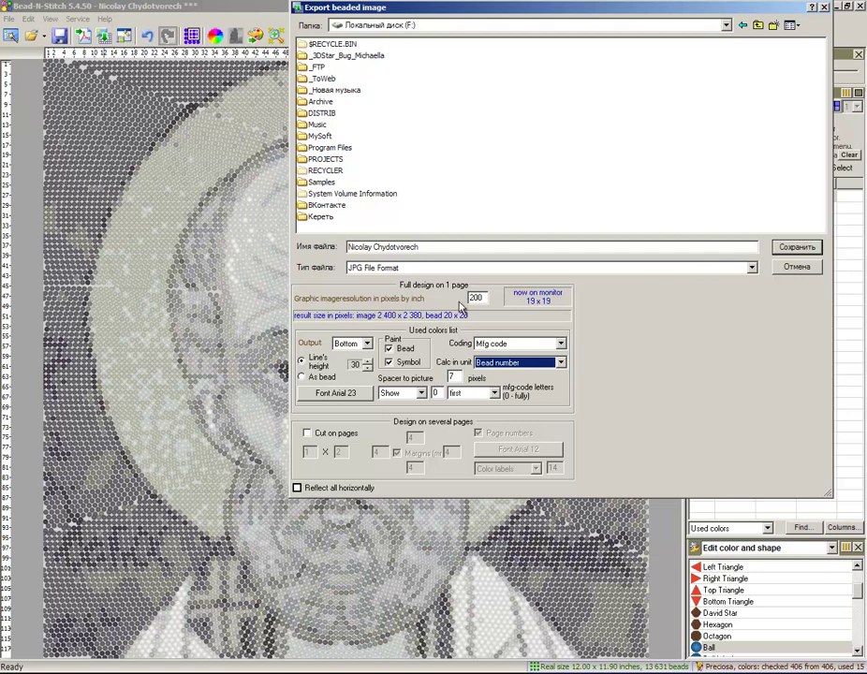
left_click(798, 249)
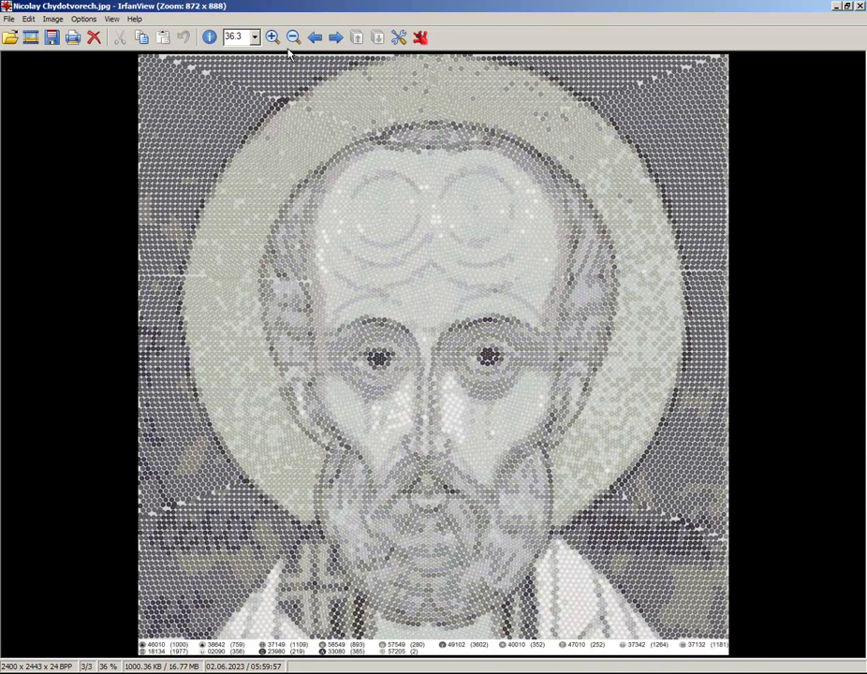
Step: Zoom into the exported JPG, scroll down to the bead-count legend, then close IrfanView
left_click(273, 38)
left_click(272, 38)
left_click(273, 37)
left_click_drag(861, 271, 855, 516)
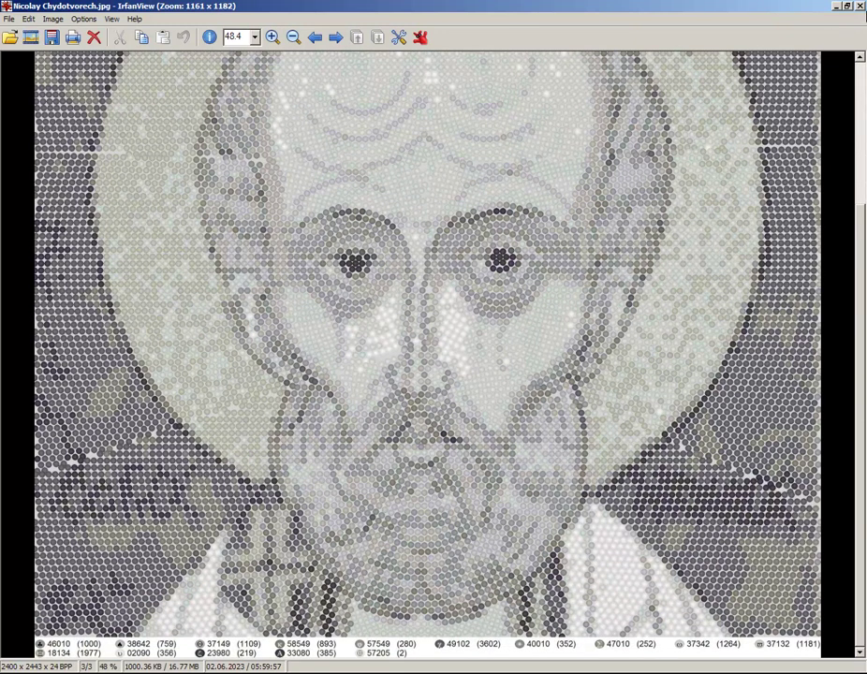
left_click(860, 6)
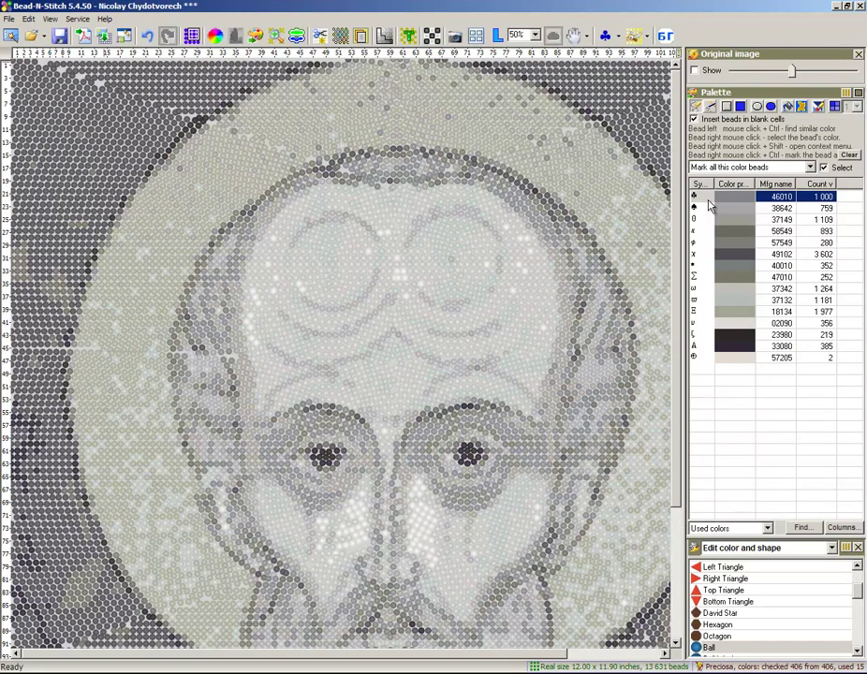
Step: Show symbols on every bead of the pattern
left_click(645, 37)
left_click(734, 14)
left_click(620, 38)
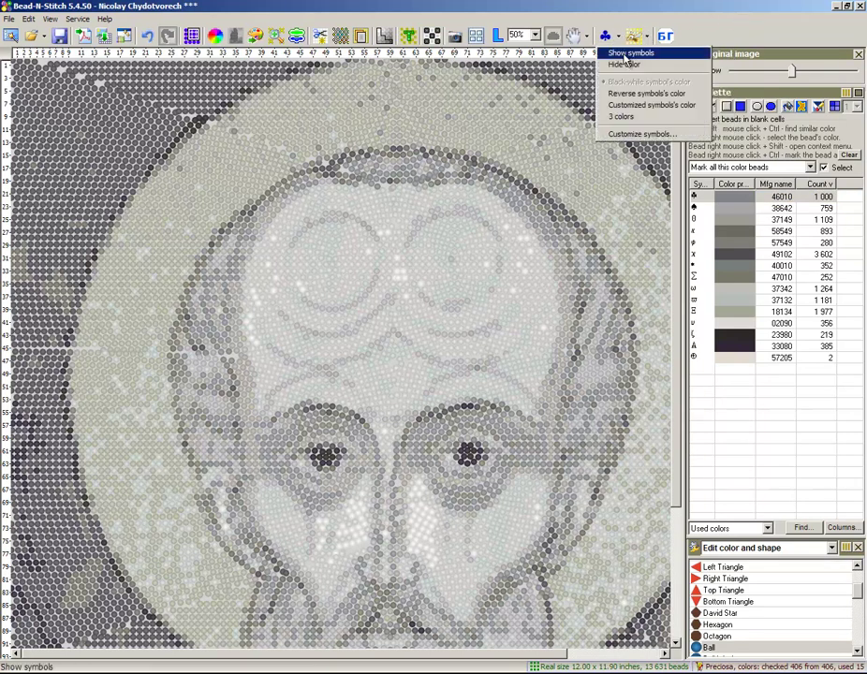
left_click(625, 55)
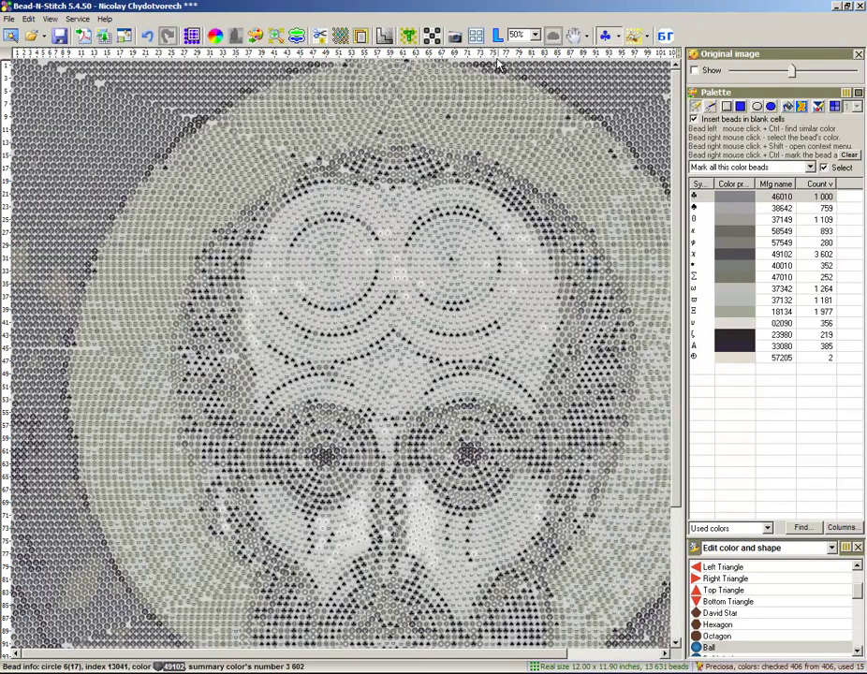
Step: Set the zoom to 100% and open the Customize symbols palette settings
left_click(524, 38)
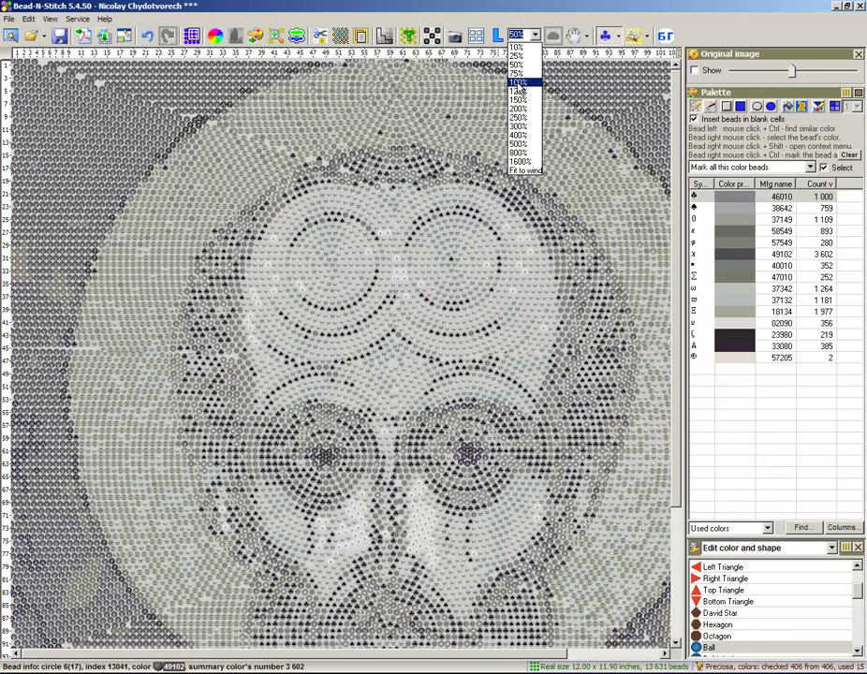
left_click(517, 85)
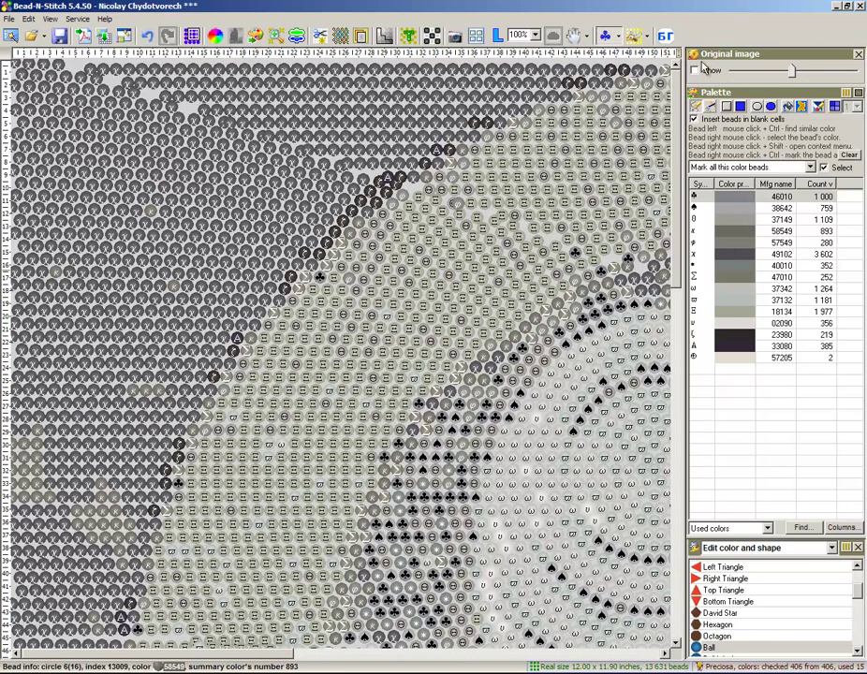
left_click(647, 38)
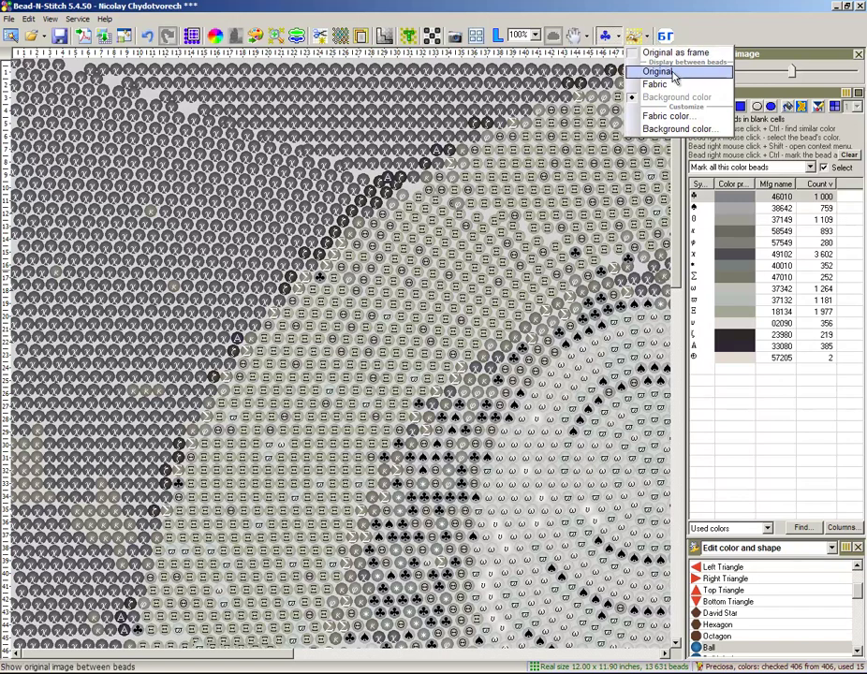
left_click(617, 38)
left_click(625, 136)
Step: Apply Arial symbols 1–9 and A–F to the beads and sort the palette by count descending, 49102 first
left_click(552, 211)
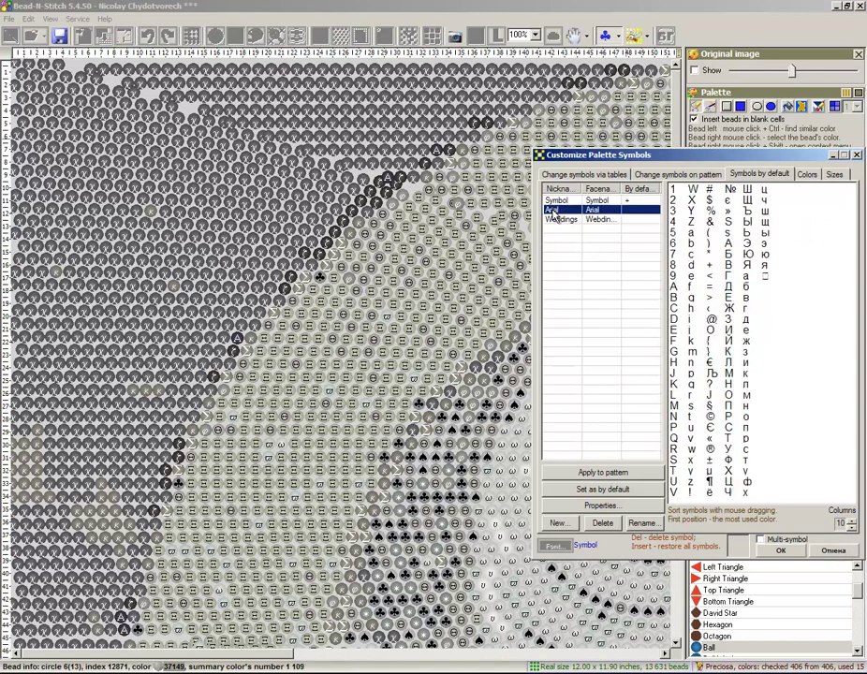
left_click(600, 472)
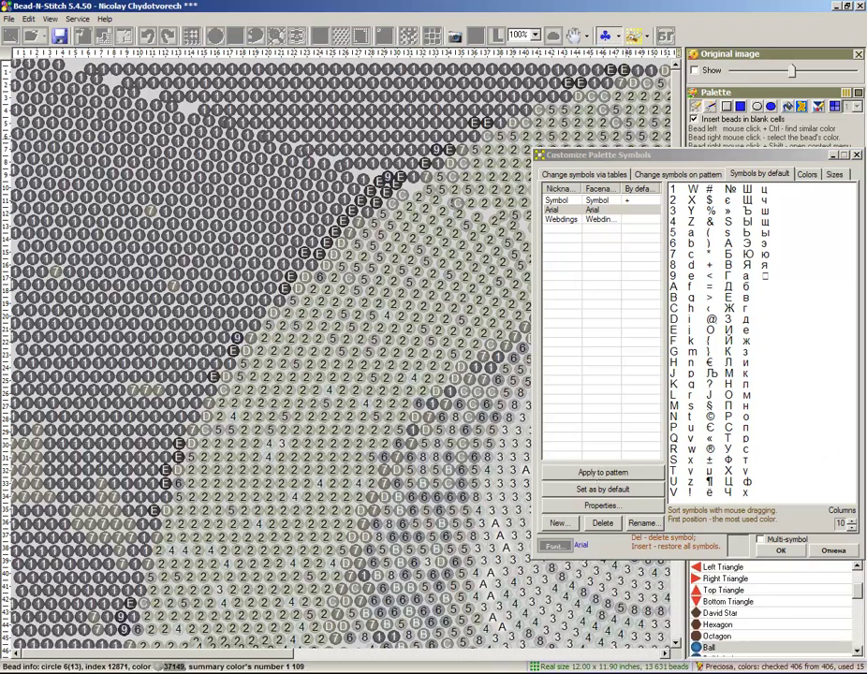
left_click(781, 549)
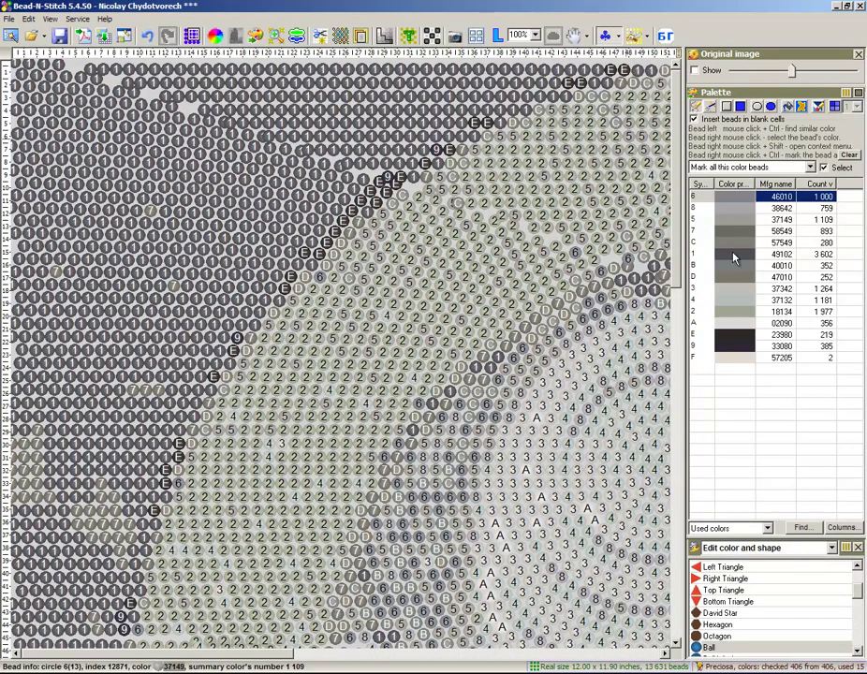
left_click(826, 186)
left_click(827, 186)
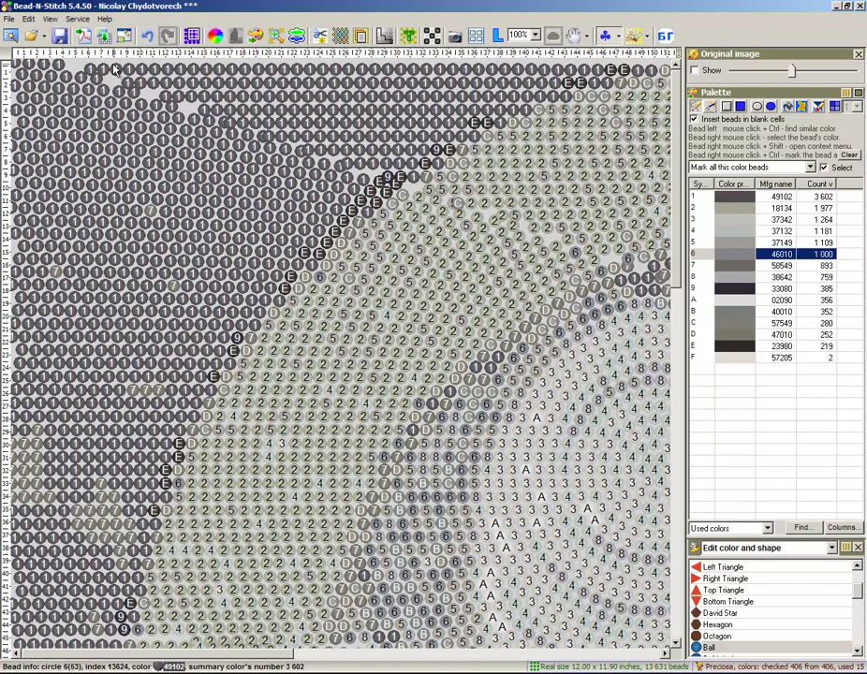
Step: Export the beaded image as JPG, overwriting the existing Nicolay Chydotvorech.jpg
left_click(103, 38)
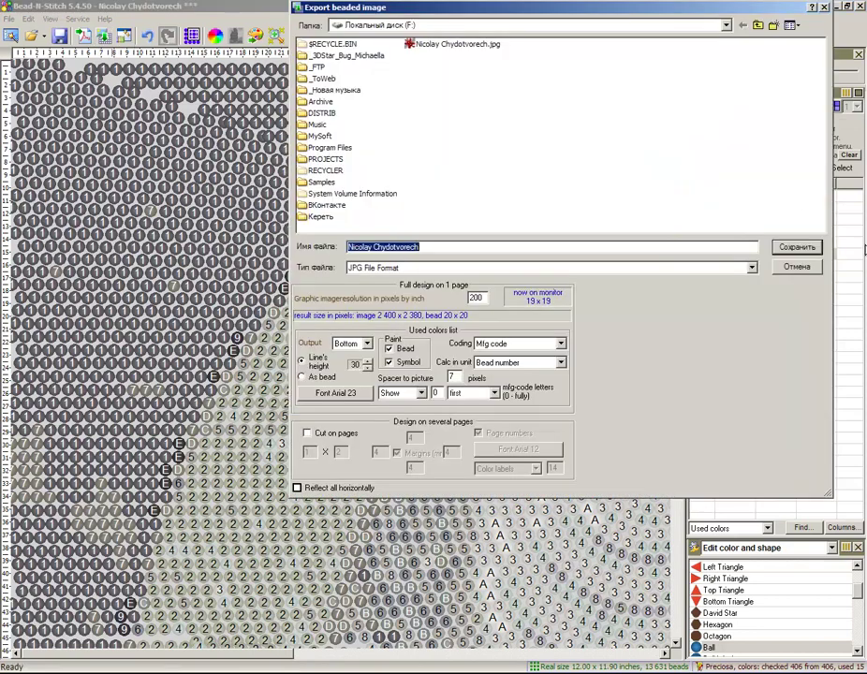
left_click(459, 44)
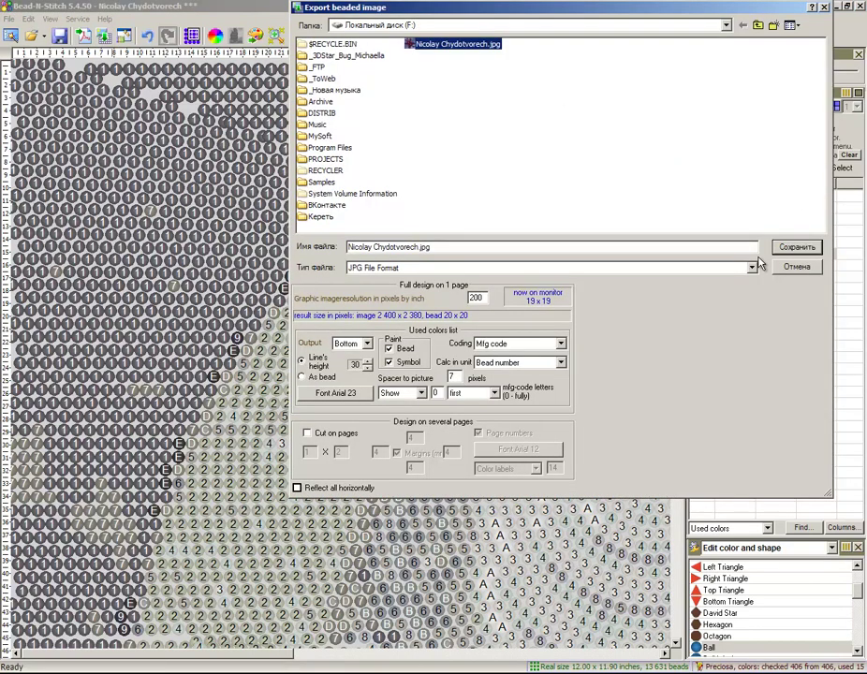
left_click(796, 250)
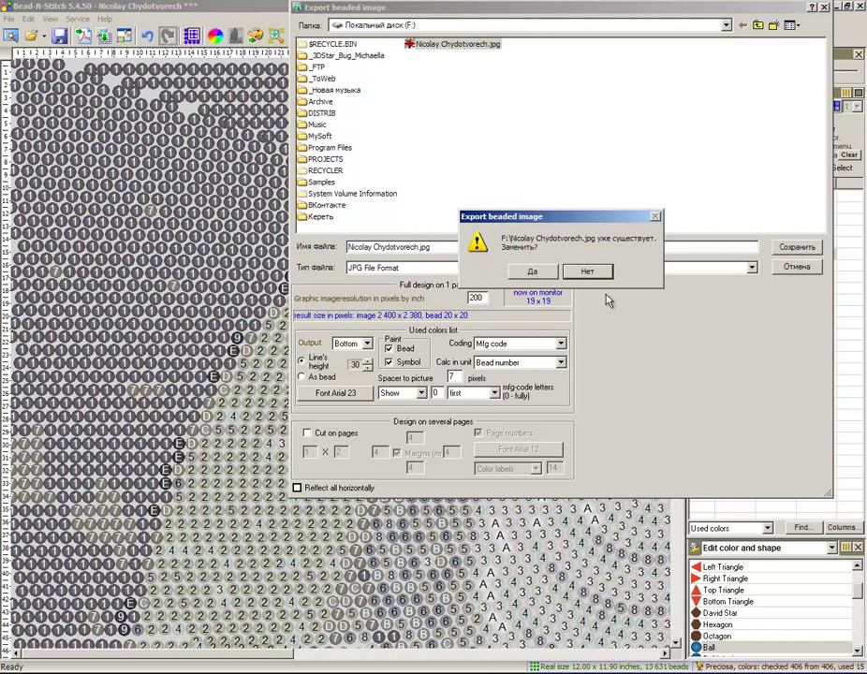
left_click(533, 271)
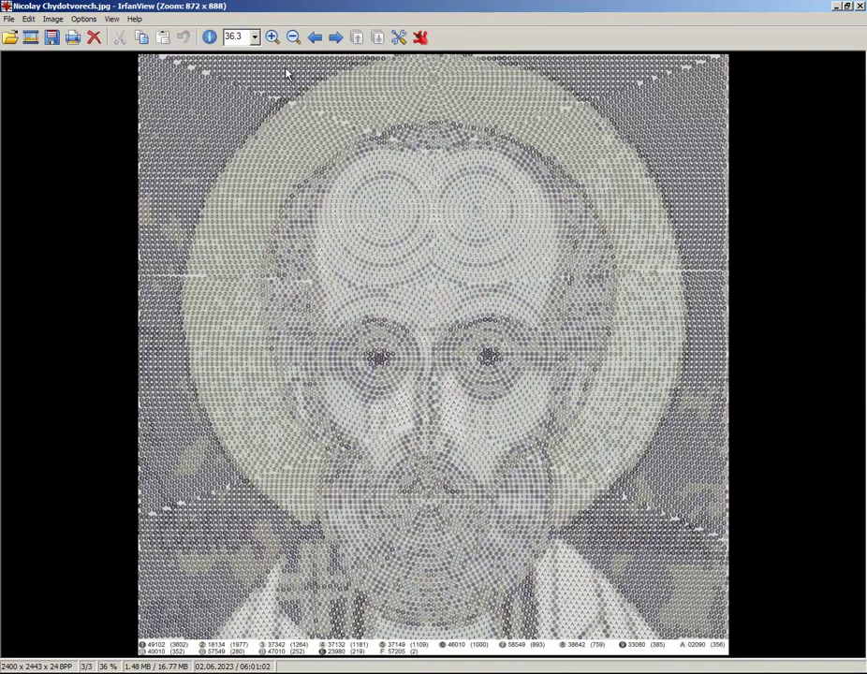
Step: Zoom into the re-exported pattern until the bead numbers are readable
left_click(273, 37)
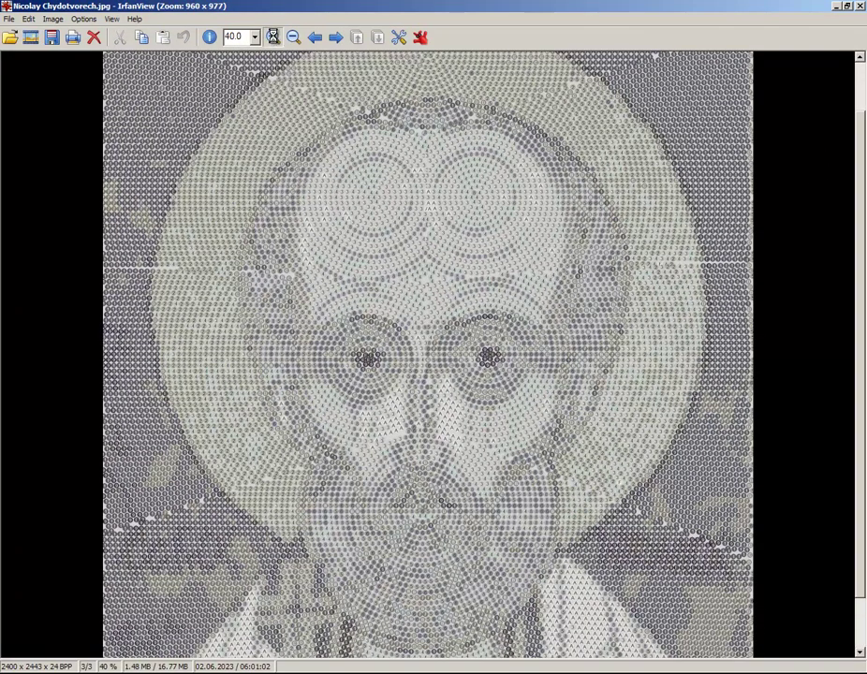
left_click(272, 36)
left_click(273, 36)
left_click(273, 37)
left_click(272, 37)
left_click(272, 36)
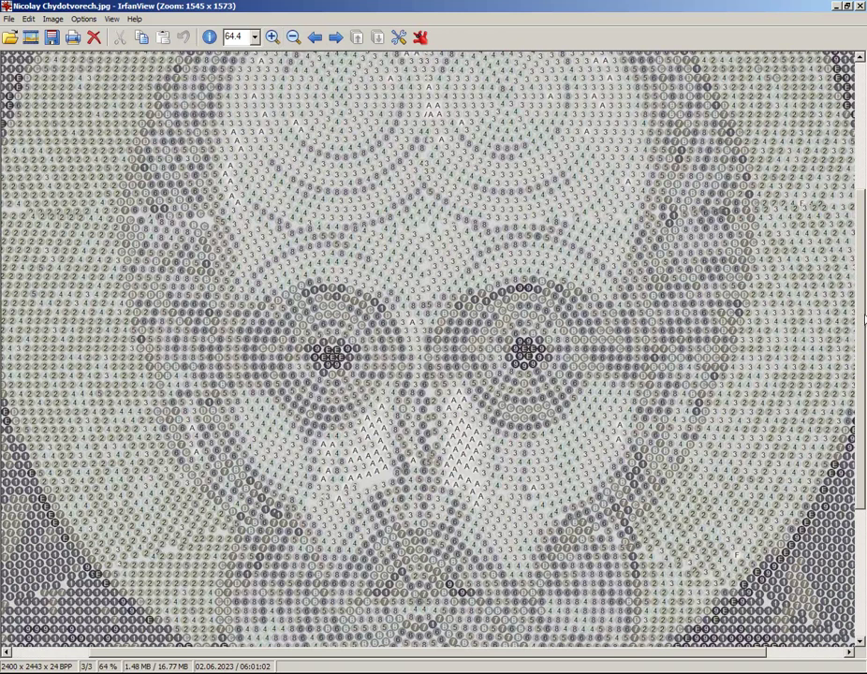
Step: Scroll down to the legend, then close IrfanView and return to Bead-N-Stitch
left_click_drag(864, 320, 840, 542)
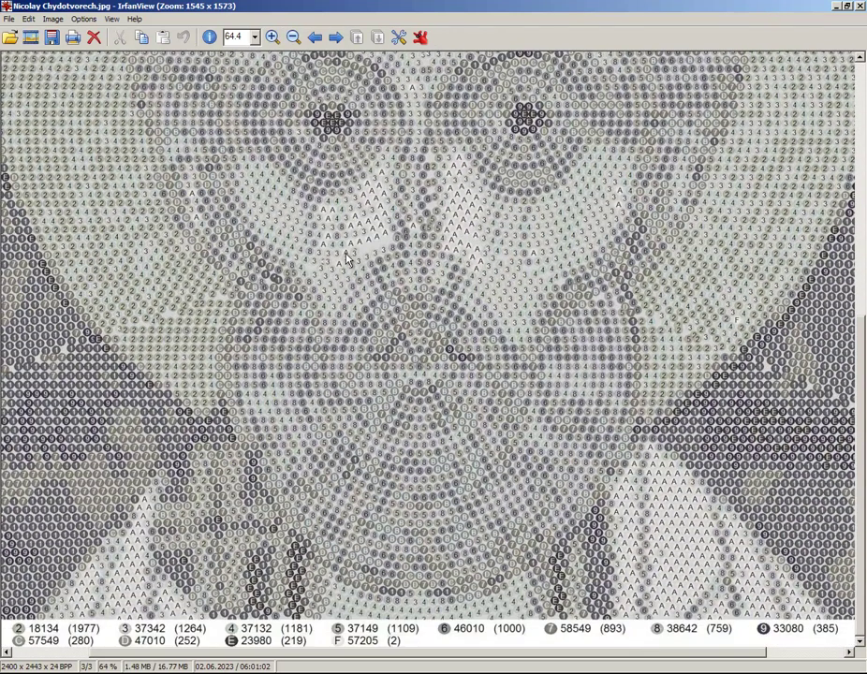
left_click(862, 7)
left_click(51, 19)
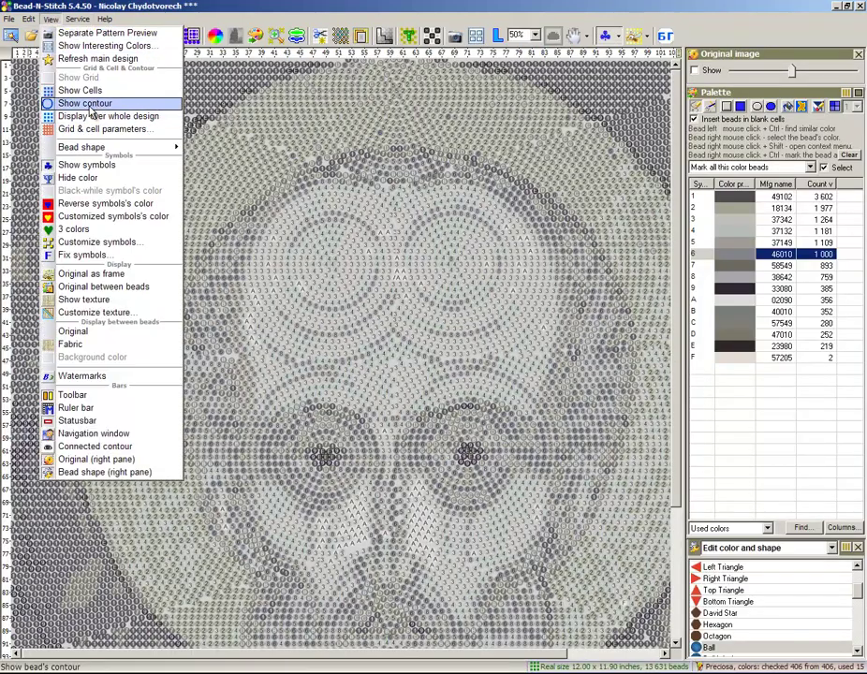
Step: Enable View > Show contour and re-export the pattern over Nicolay Chydotvorech.jpg
left_click(90, 106)
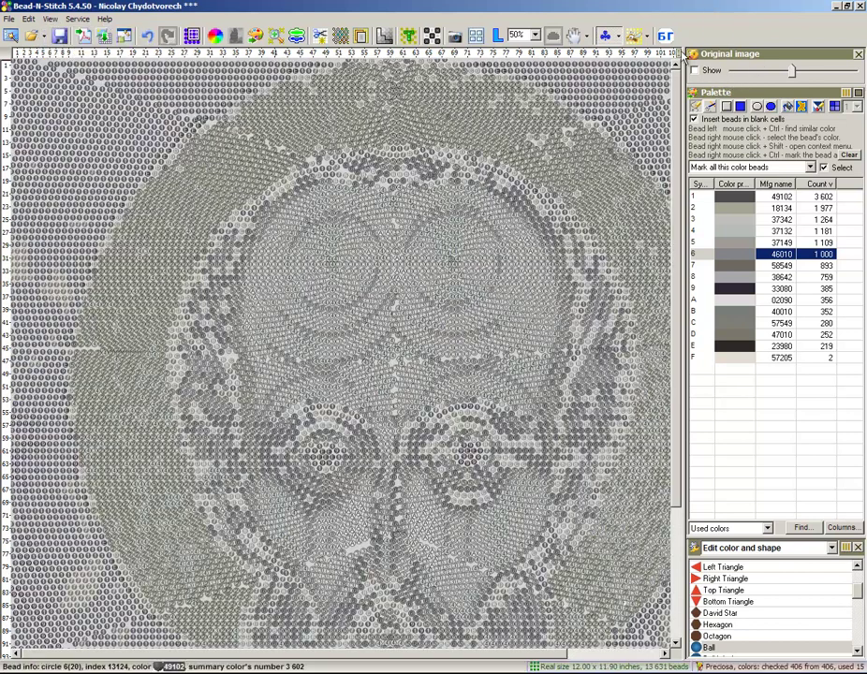
left_click(105, 40)
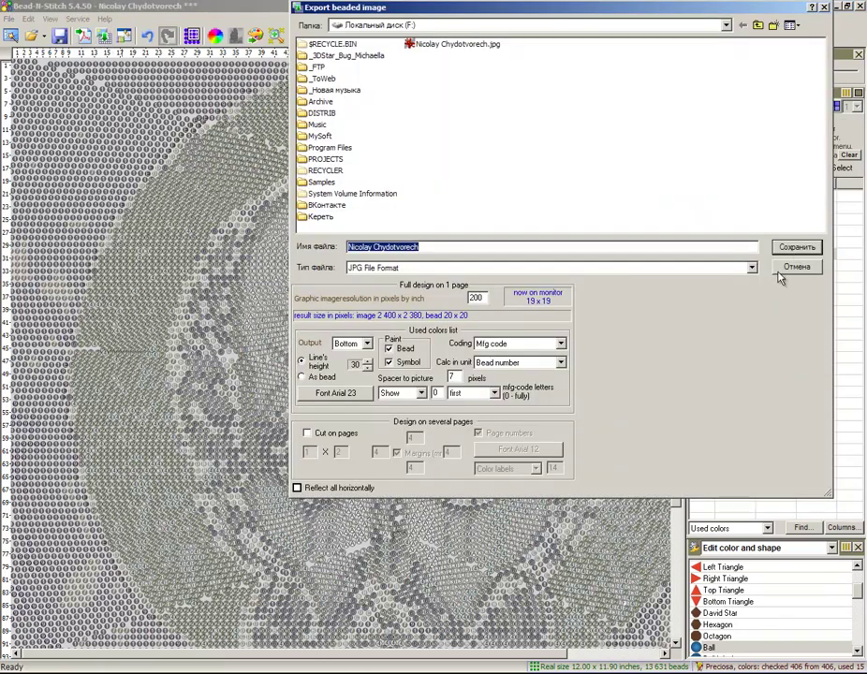
left_click(459, 45)
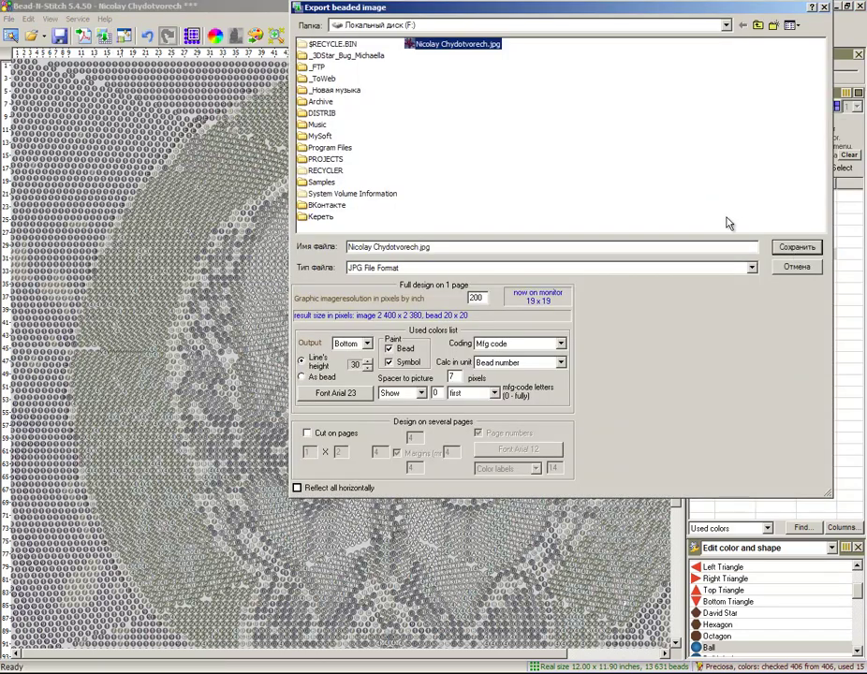
left_click(796, 247)
left_click(534, 272)
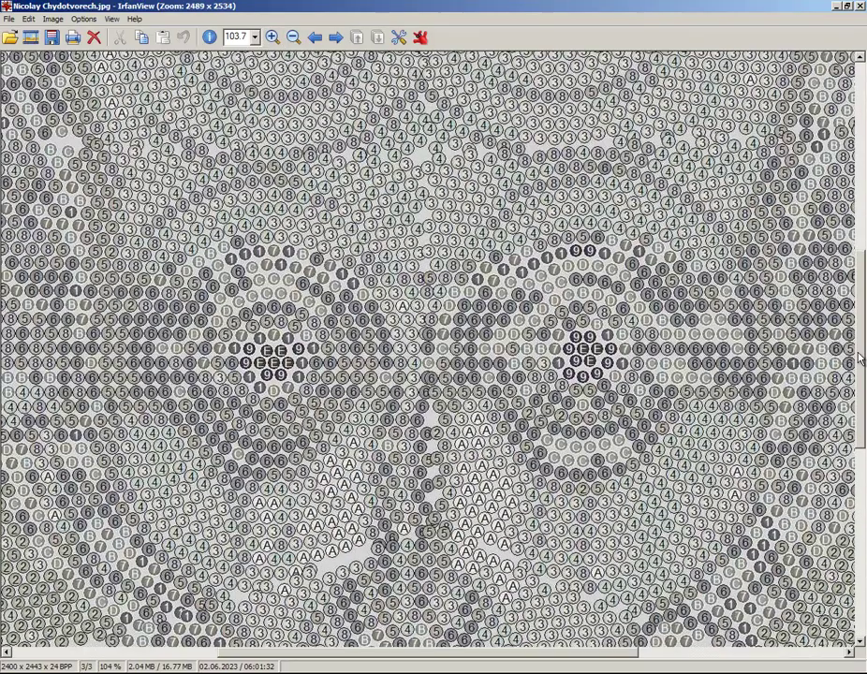
Step: Scroll to the legend's start, listing 15 colours from 49102 (3602) to 57205 (2)
left_click_drag(860, 358, 860, 562)
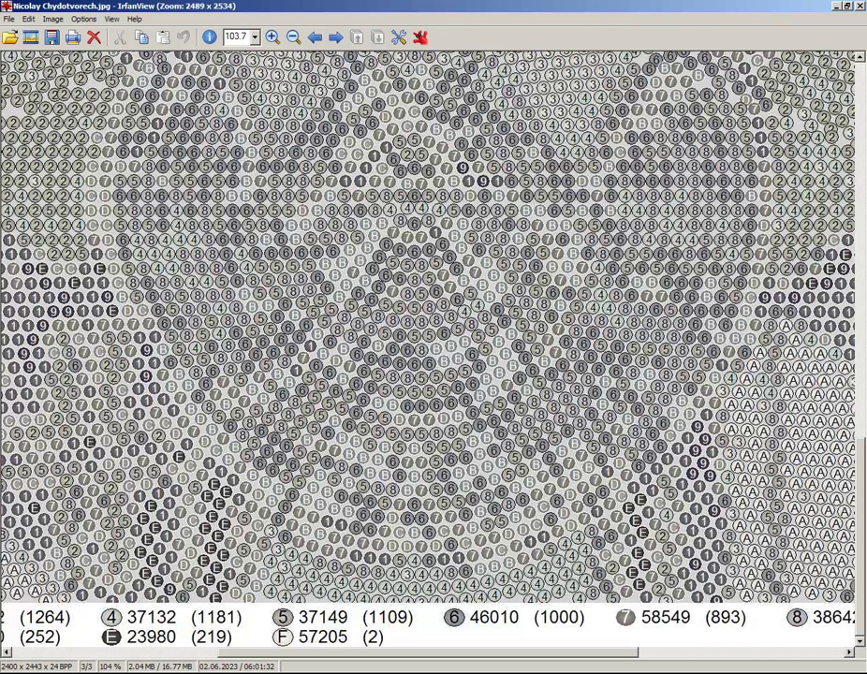
scroll(304, 656, "left", 5)
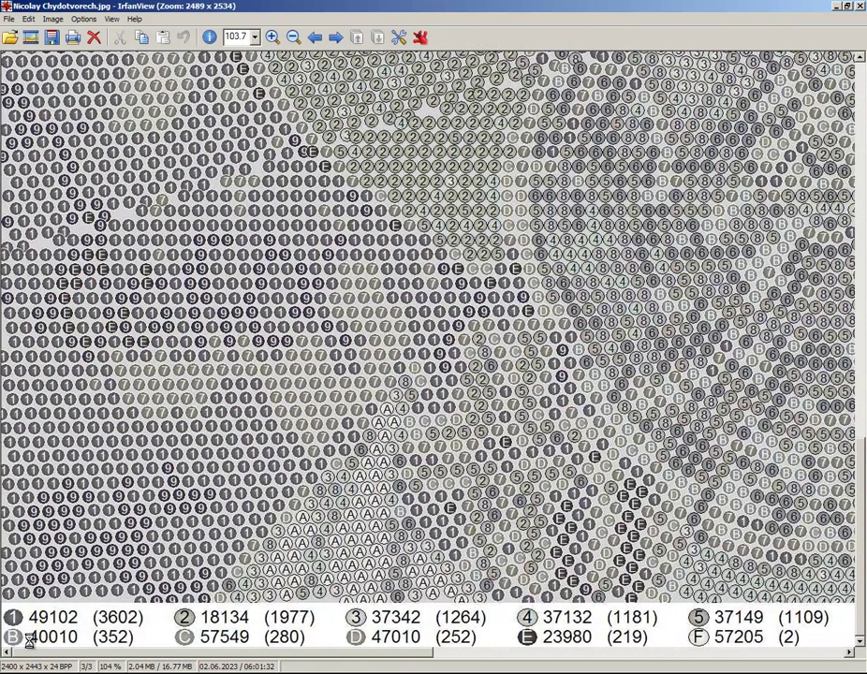